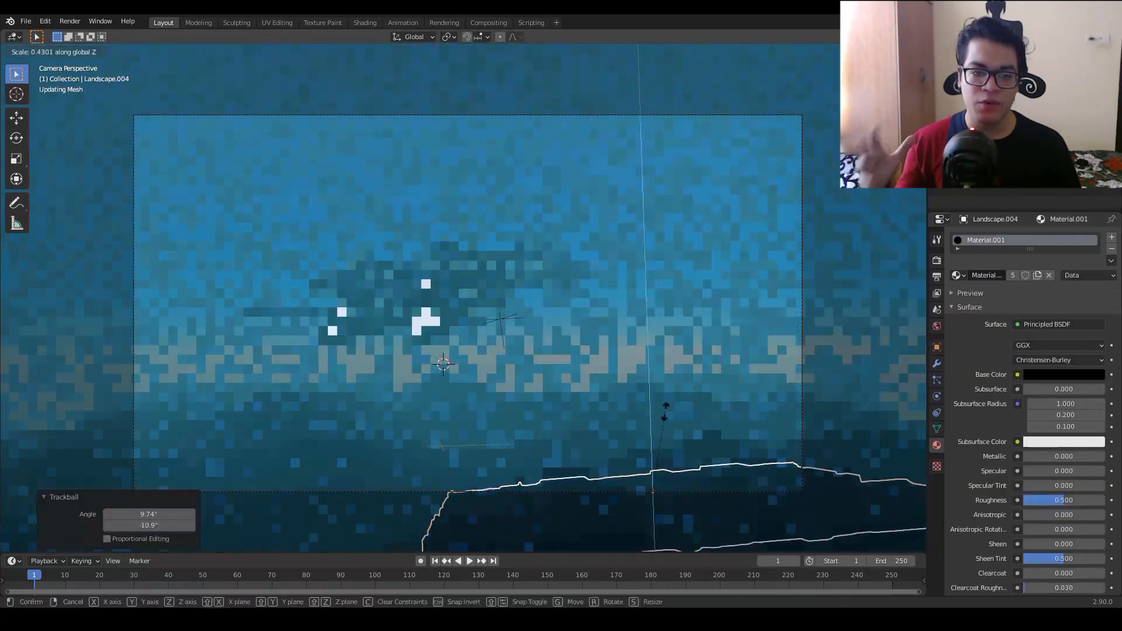
click(672, 443)
key(shift+d)
key(r)
key(g)
click(251, 399)
key(z)
key(z)
click(816, 51)
click(790, 51)
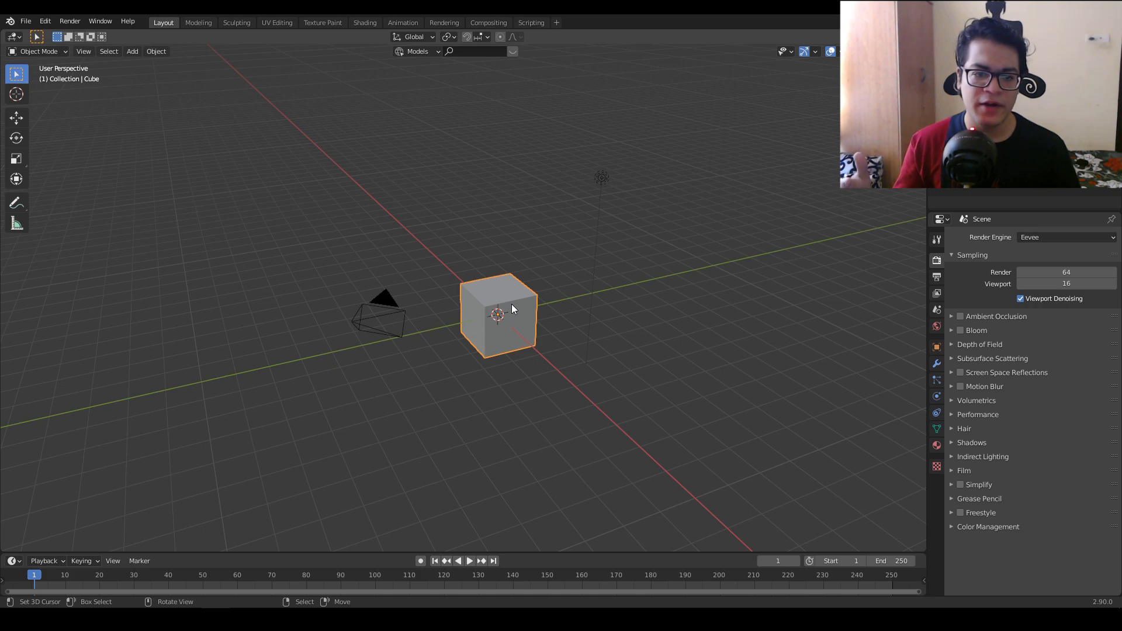
Delete the default cube and the default light from the scene
key(Delete)
click(600, 177)
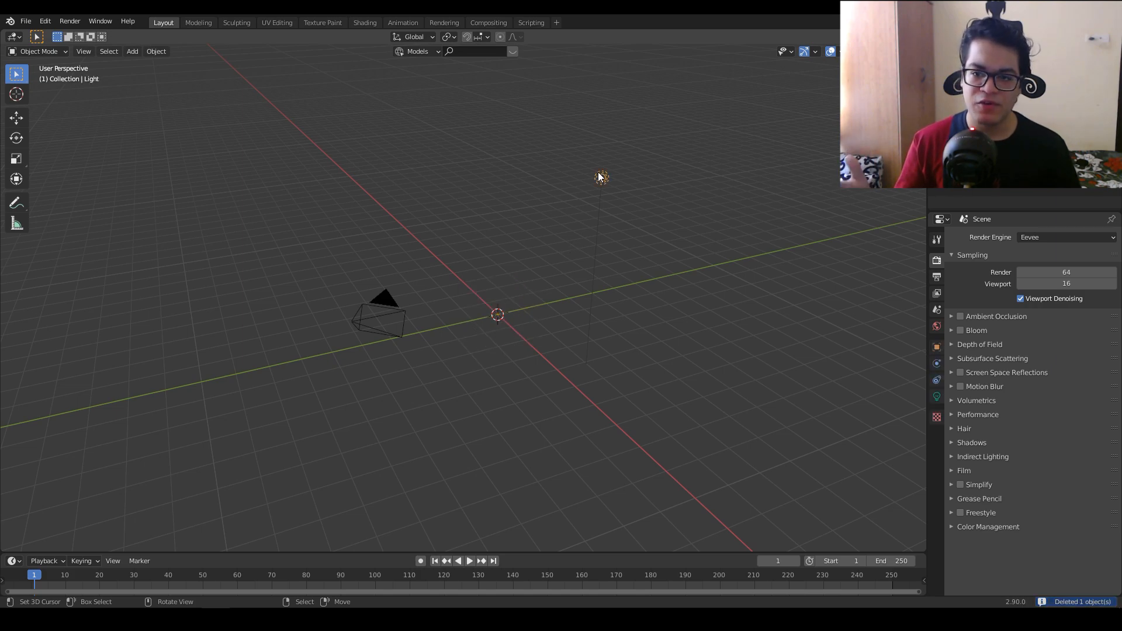
key(Delete)
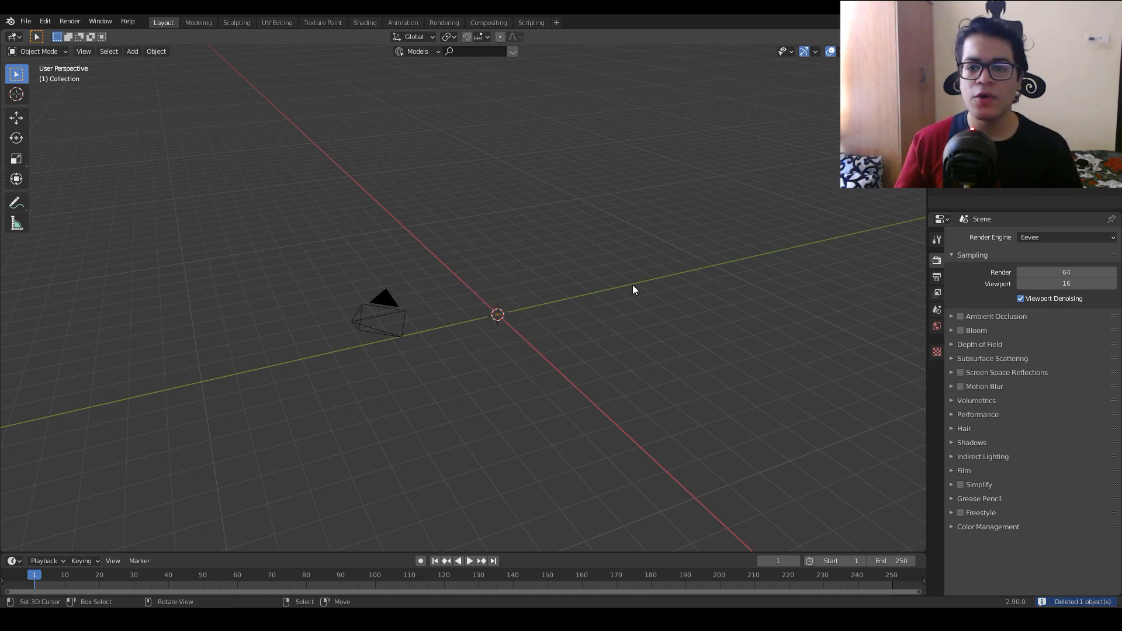
Set the render engine to Cycles and its device to GPU Compute
click(1037, 240)
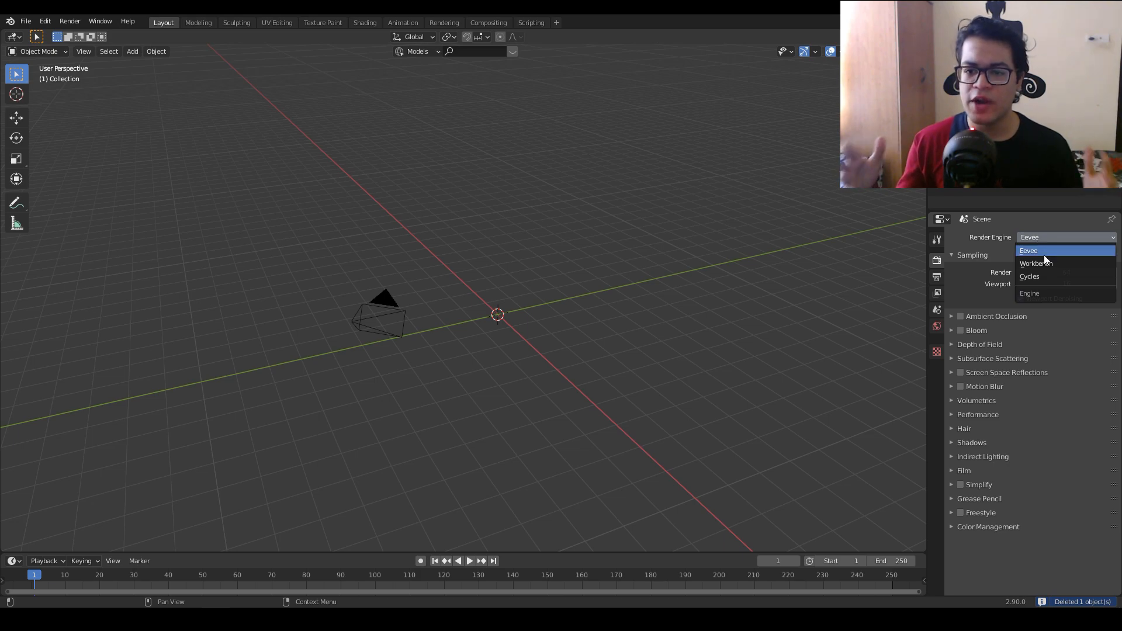
click(1048, 276)
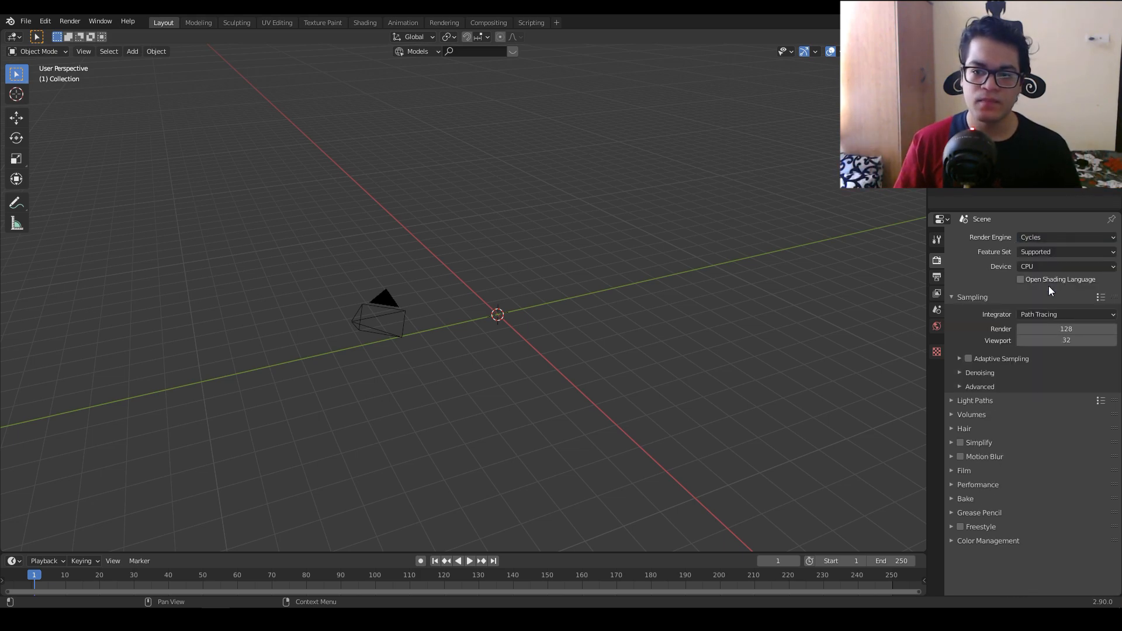
click(1048, 264)
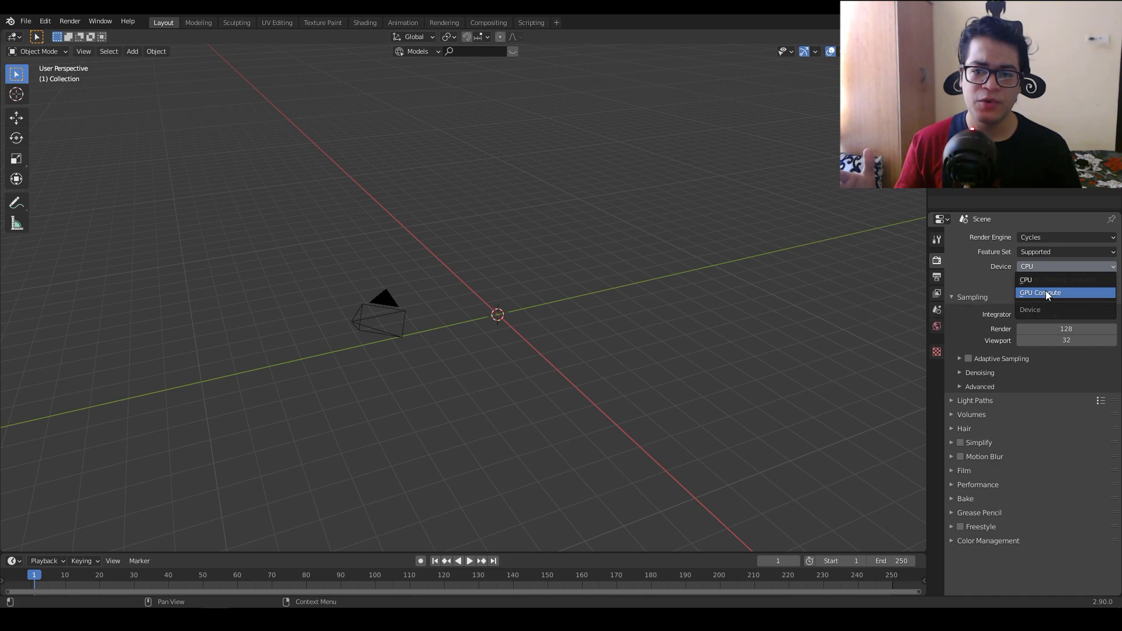
click(1046, 292)
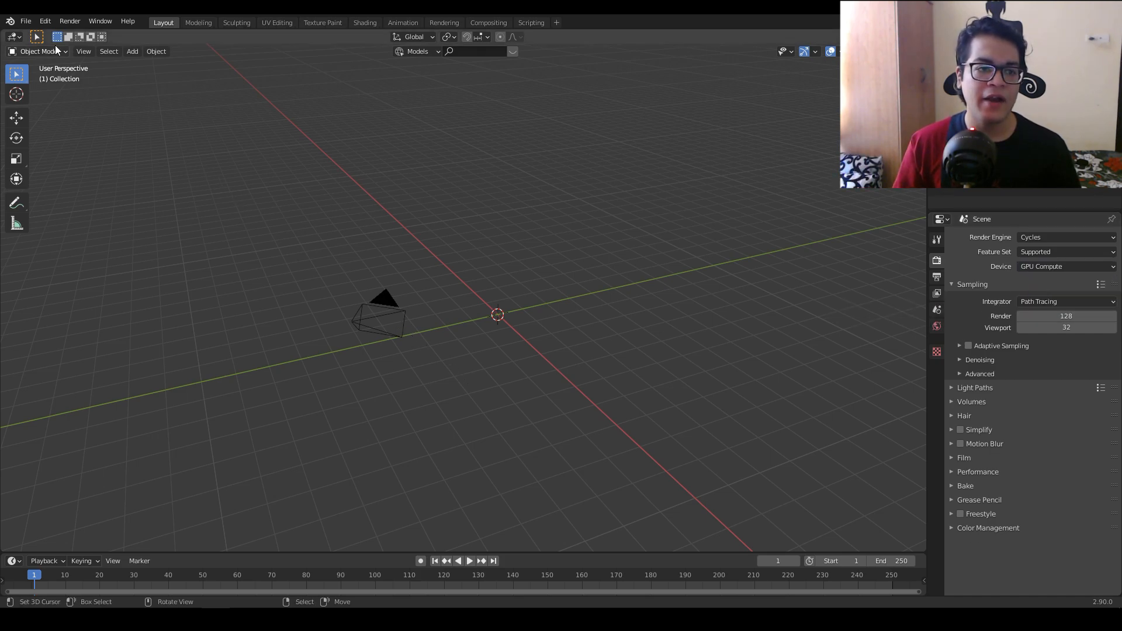
Find the Add Mesh: A.N.T.Landscape add-on in the preferences by searching "lands", enable it and close the preferences
click(43, 24)
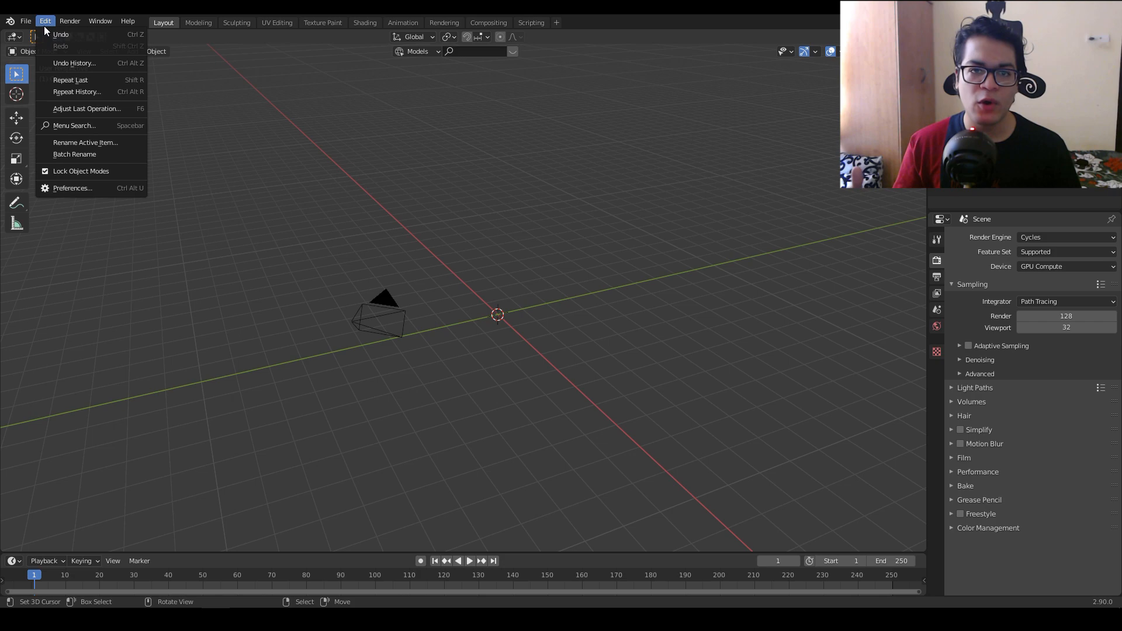
click(107, 187)
drag(142, 50, 416, 145)
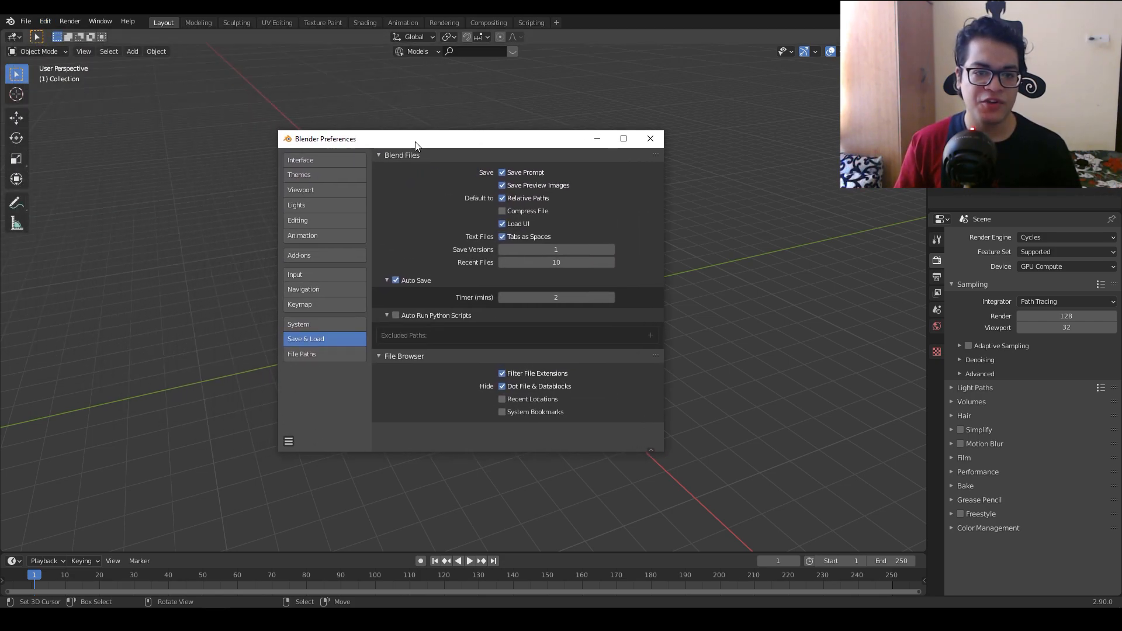
click(353, 255)
click(586, 172)
text(lands)
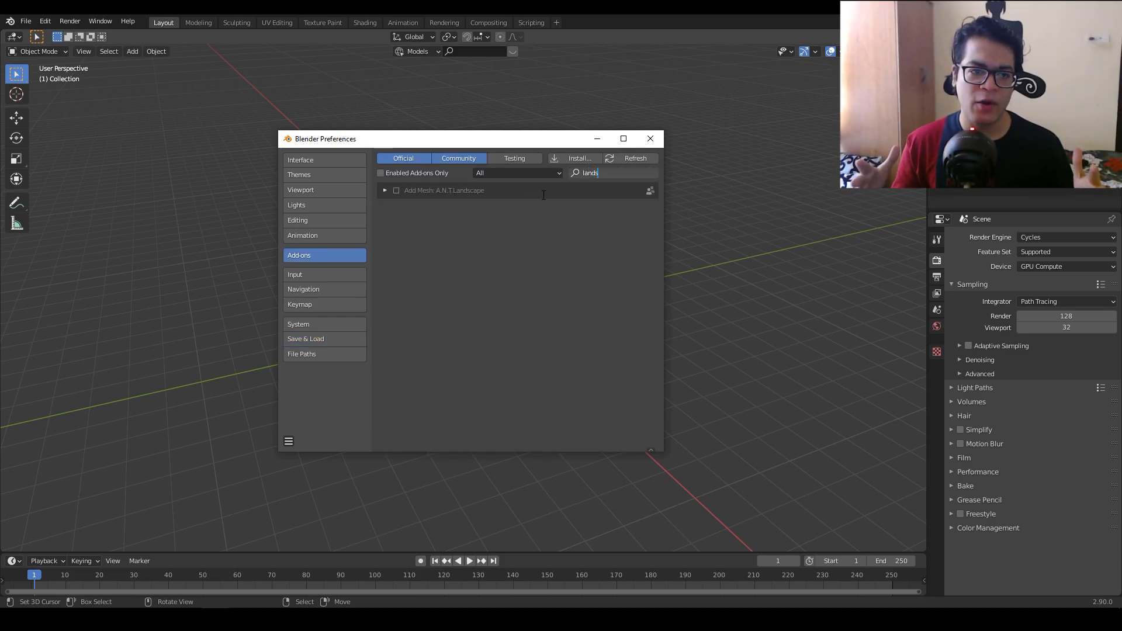
key(Return)
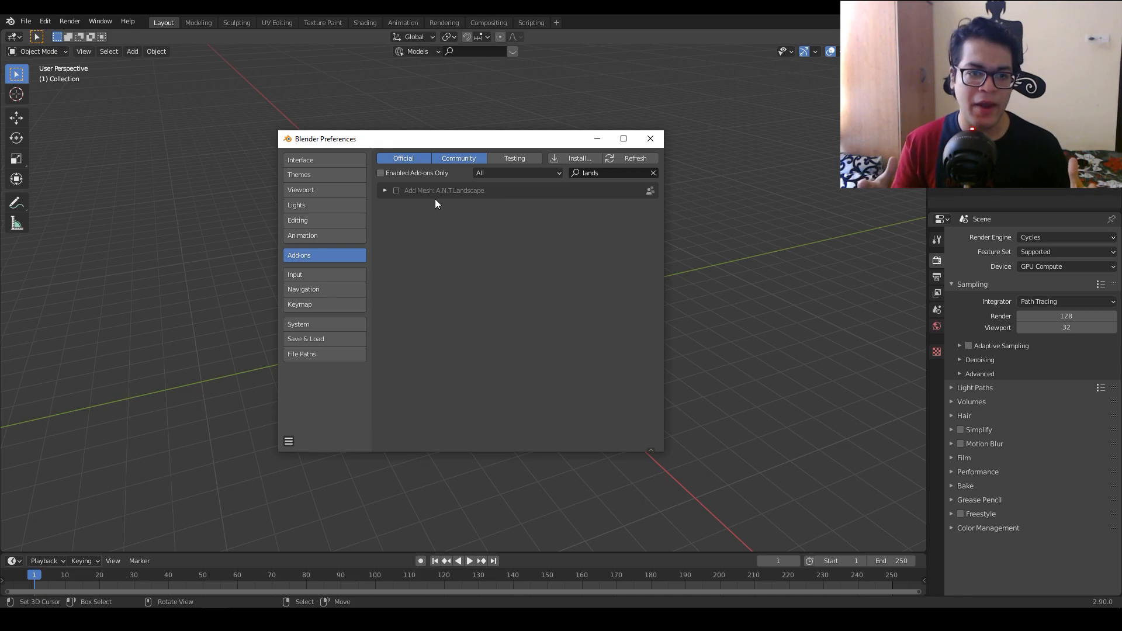
click(384, 190)
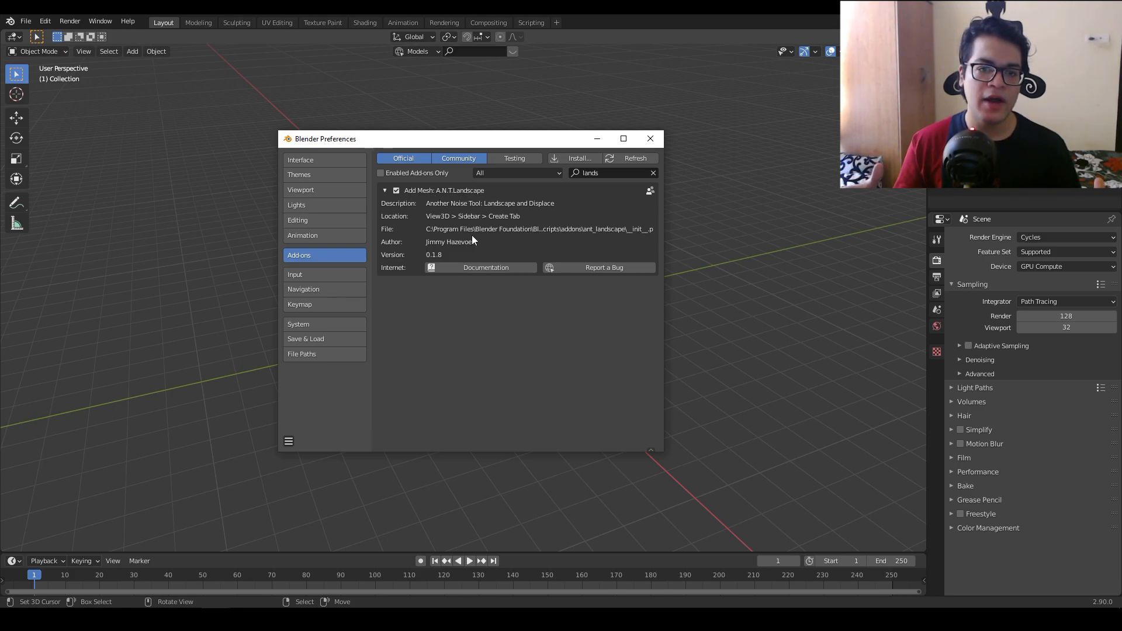
click(656, 139)
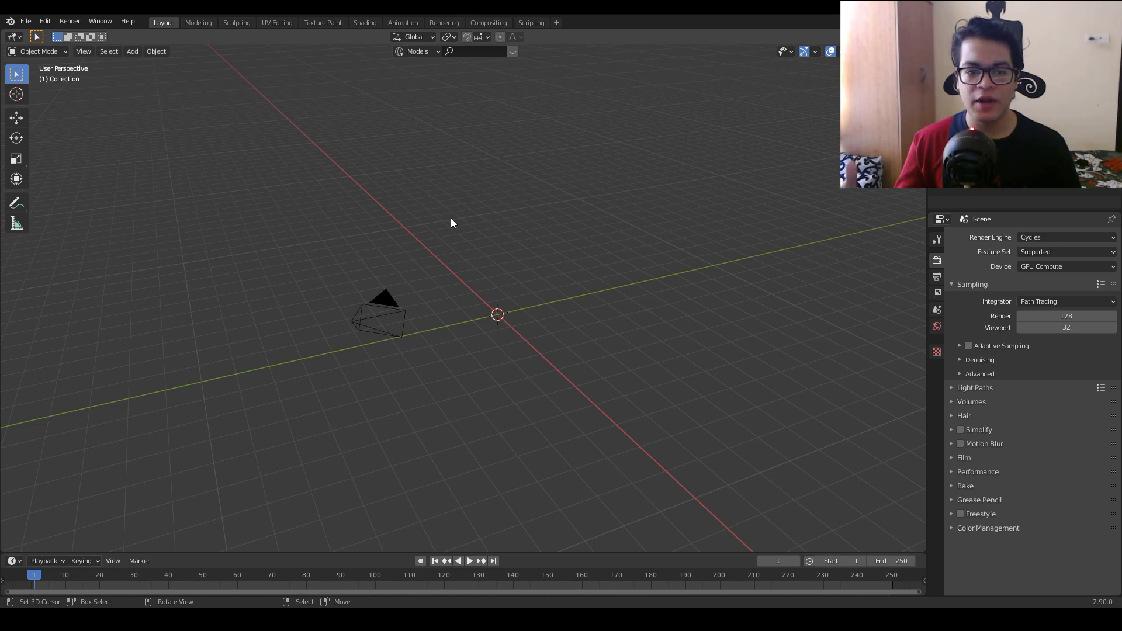
Add a Landscape mesh at the origin and expand its Another Noise Tool creation settings
key(shift+a)
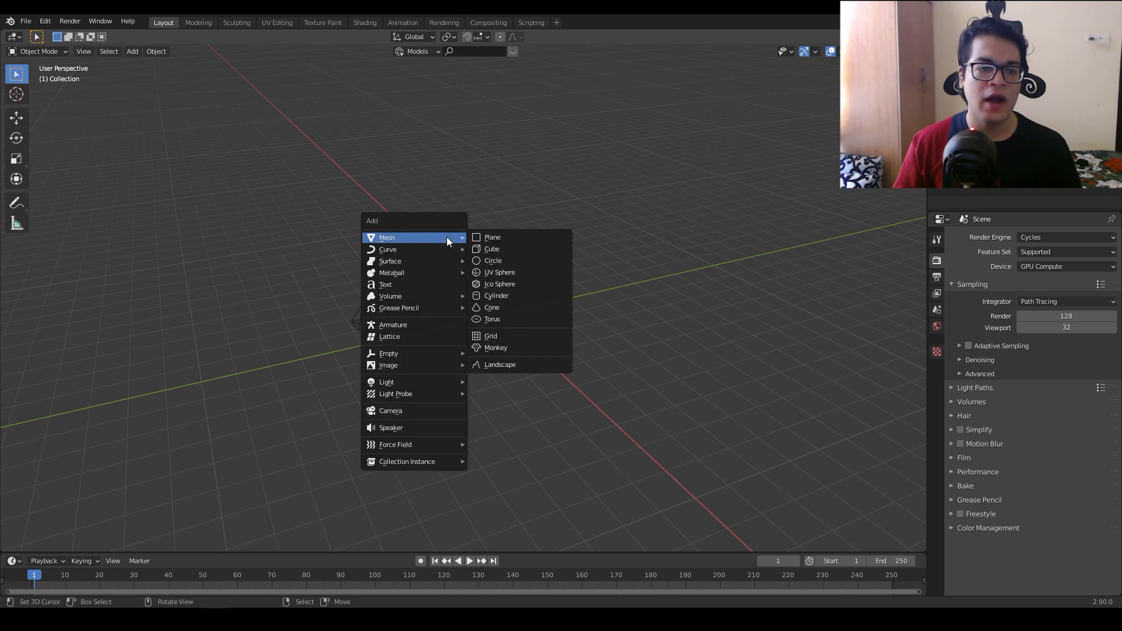
click(522, 370)
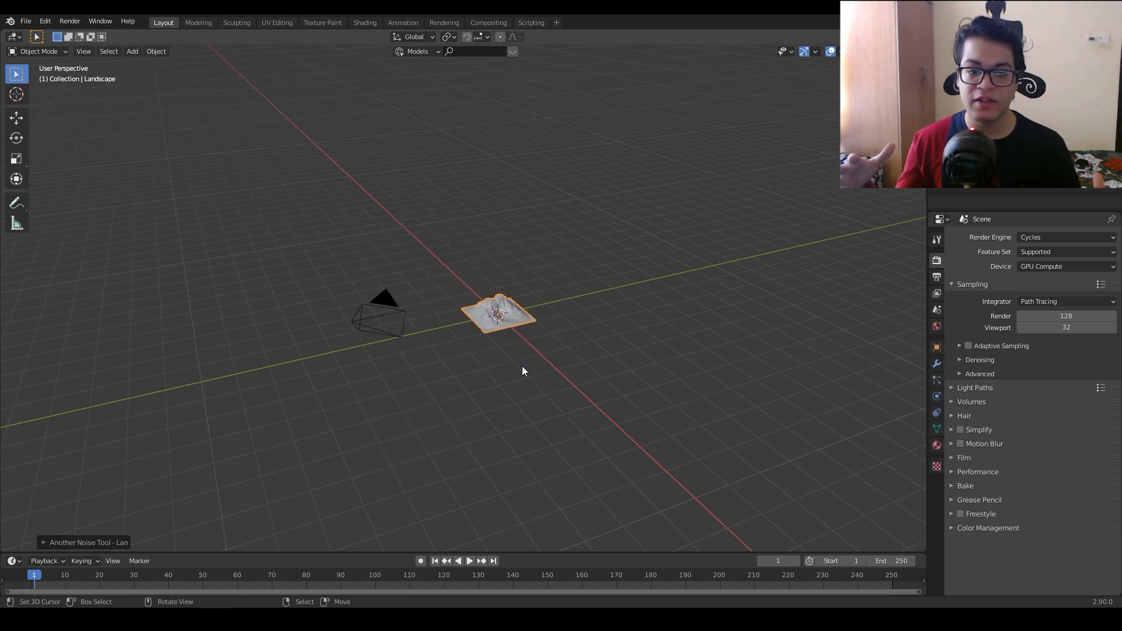
key(KP_Decimal)
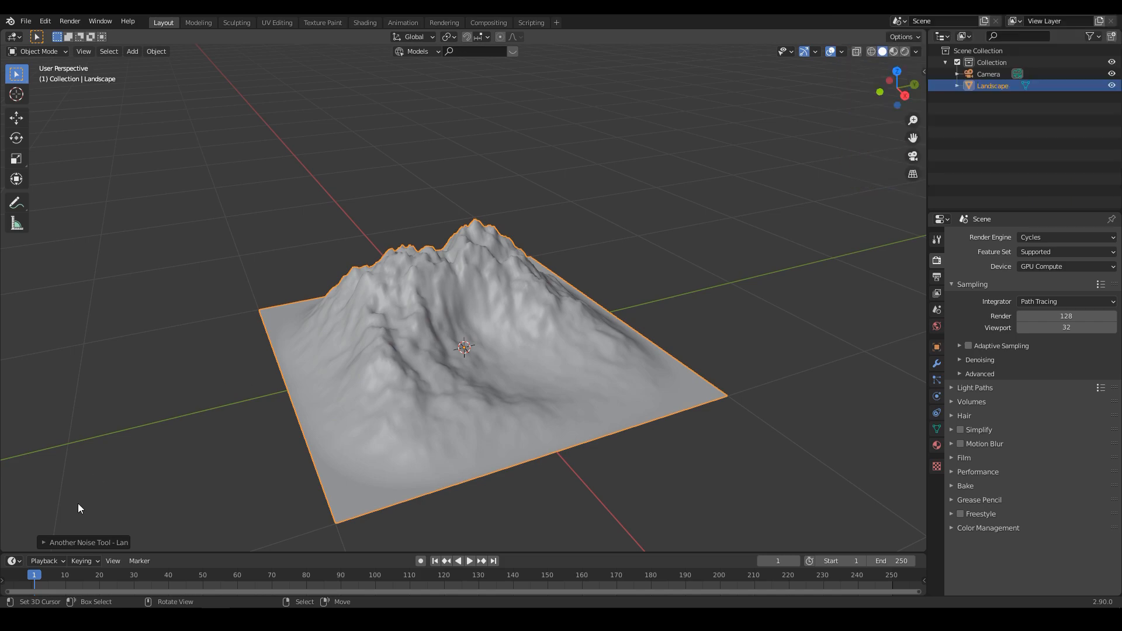
click(71, 542)
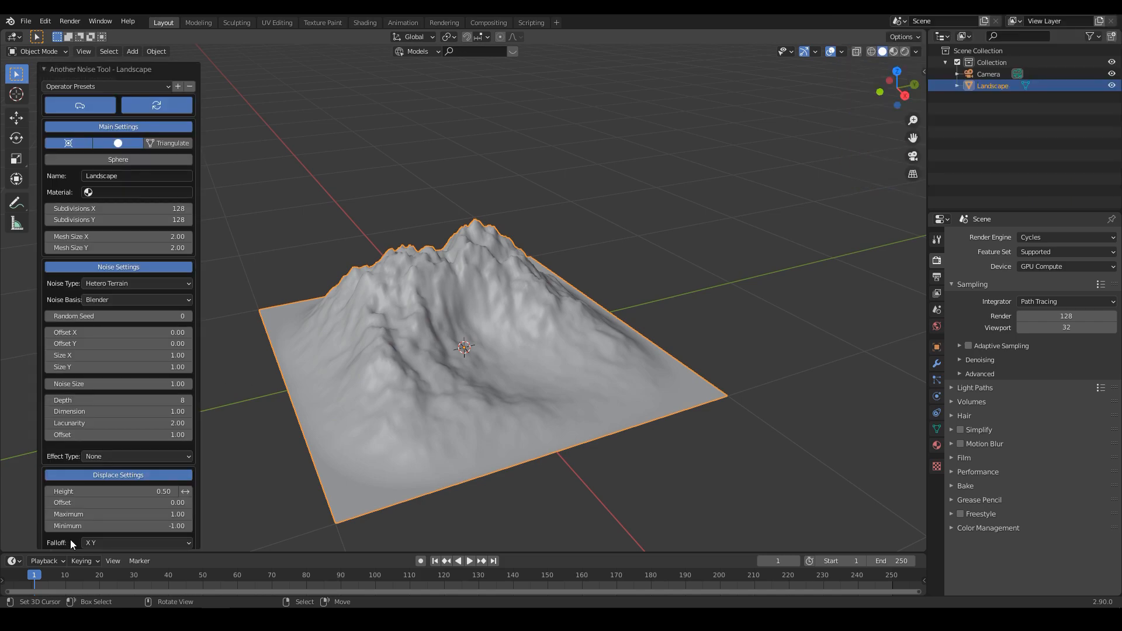
Try the Dunes, Mounds and Techno Cell operator presets on the landscape
click(72, 86)
click(101, 234)
click(99, 85)
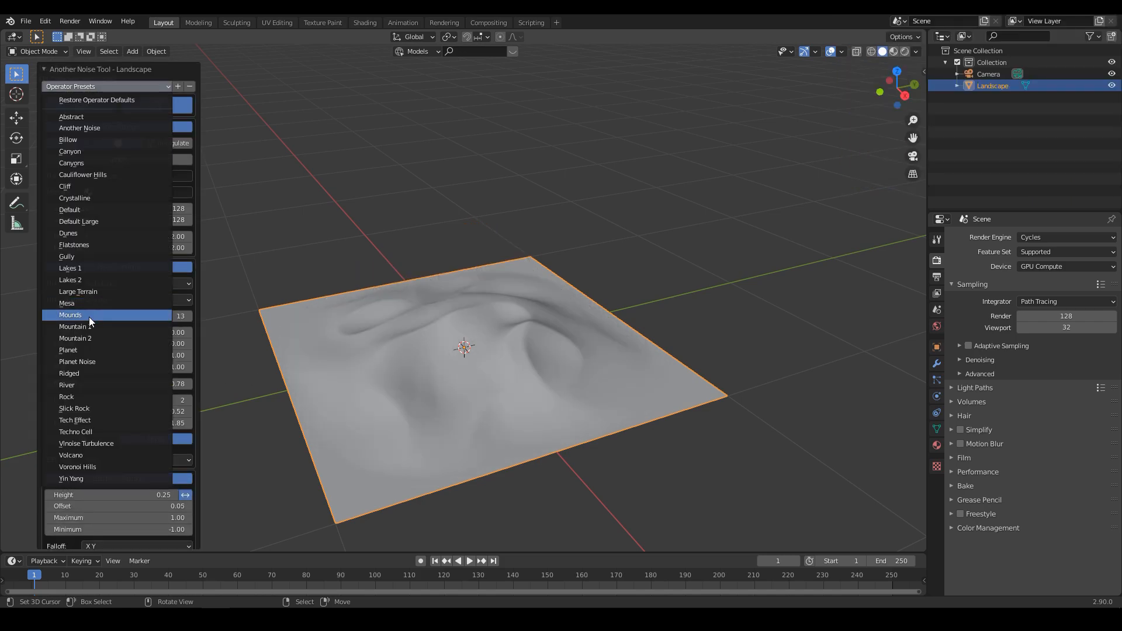
click(89, 317)
click(110, 86)
click(84, 433)
Apply the Mountain 1 operator preset to the landscape and inspect the terrain from close to ground level
click(80, 86)
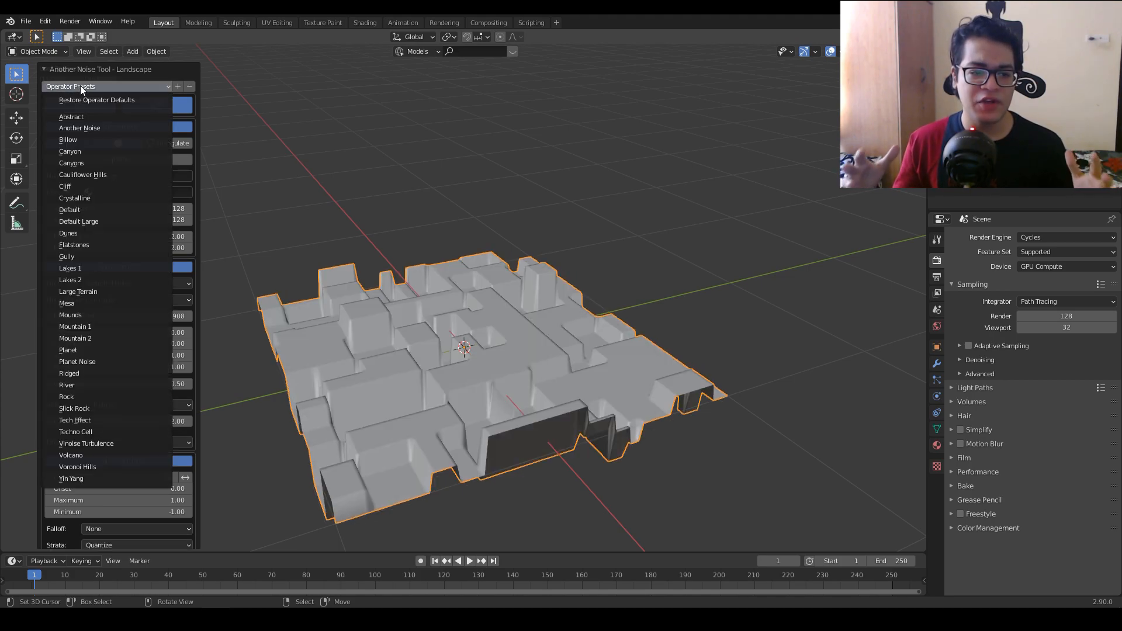
click(96, 324)
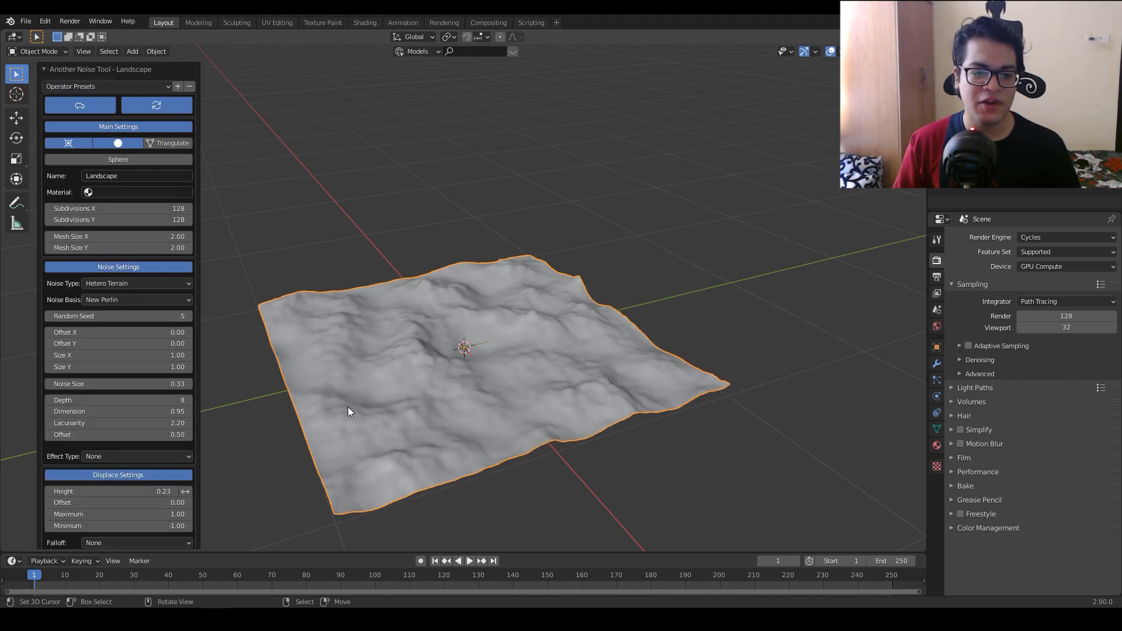
scroll(491, 390, up, 5)
middle_drag(491, 391, 509, 356)
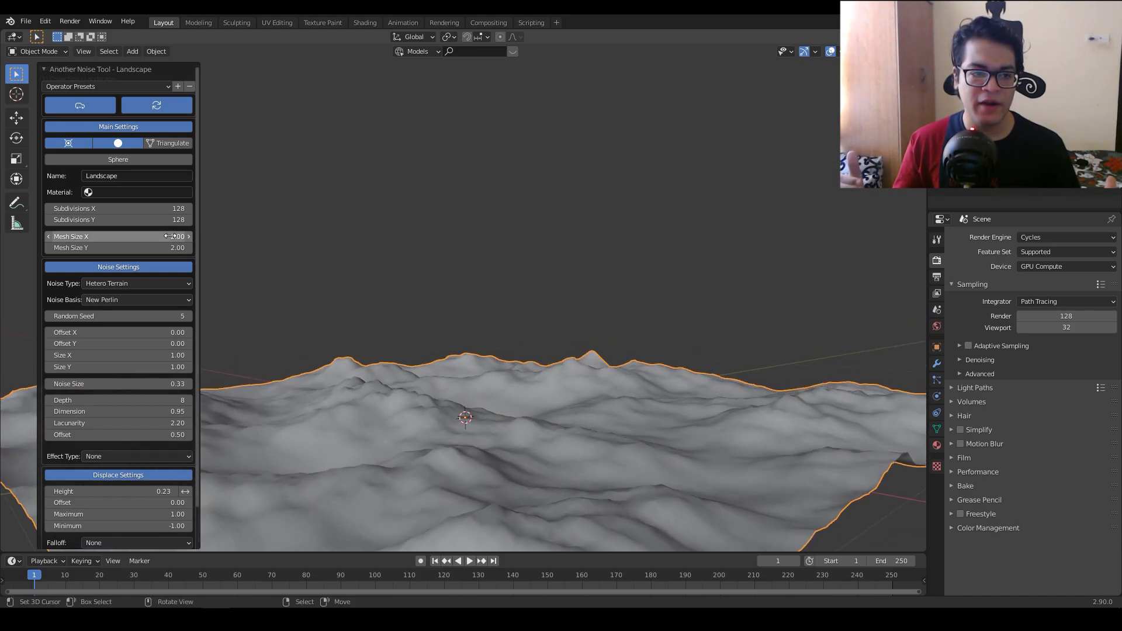
Set the landscape's Subdivisions X and Subdivisions Y to 256 each
click(145, 209)
text(256)
key(Return)
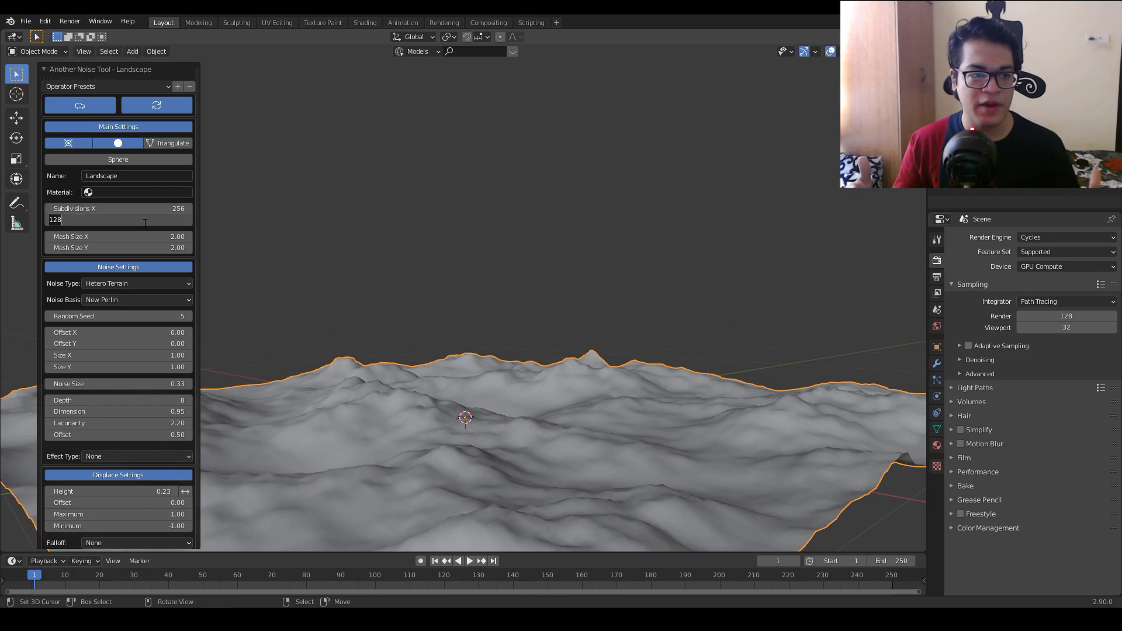
click(145, 222)
text(256)
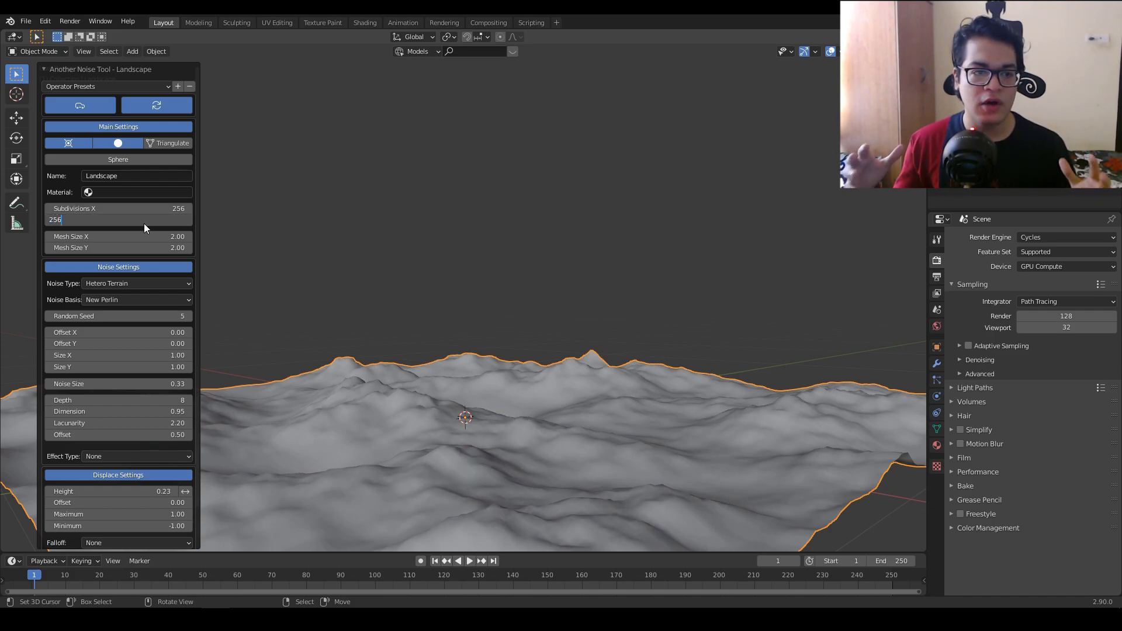
key(Return)
Add a Subdivision Surface modifier to the landscape
middle_drag(559, 267, 549, 314)
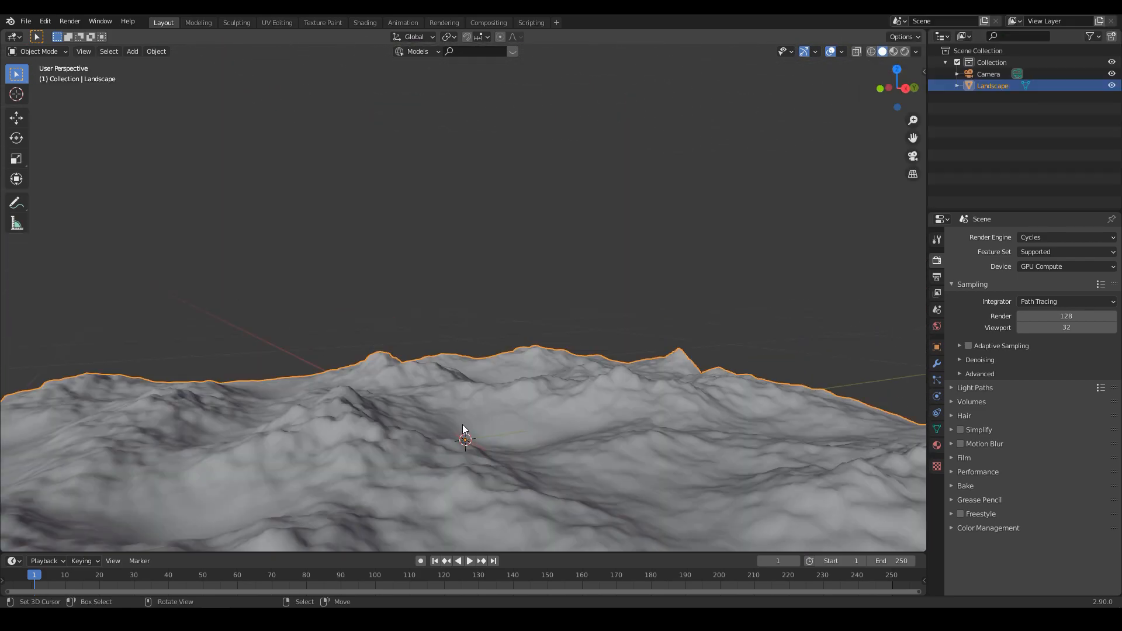
click(937, 364)
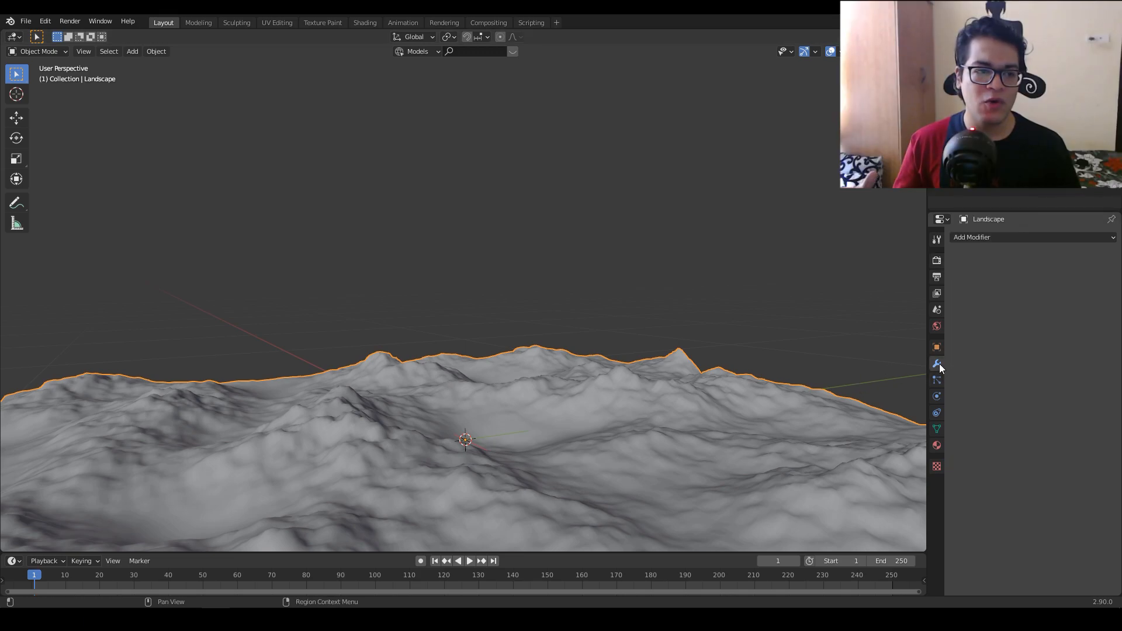
click(1030, 236)
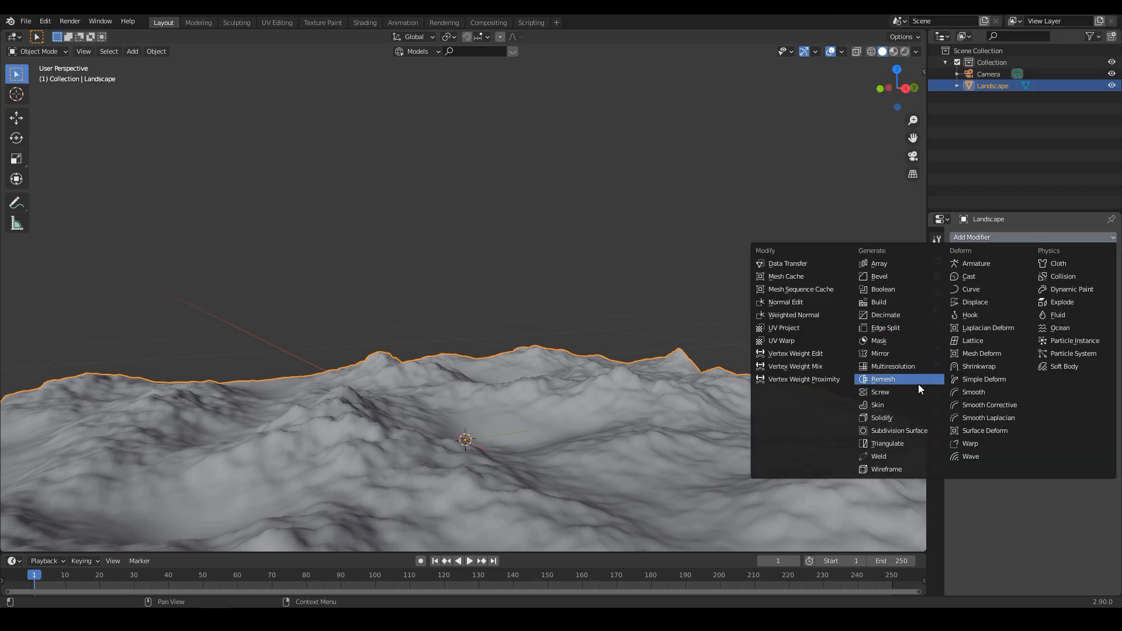
click(921, 432)
Align the camera to a low view across the terrain with the mountain ridges on the horizon
middle_drag(518, 447, 401, 422)
middle_drag(514, 366, 523, 363)
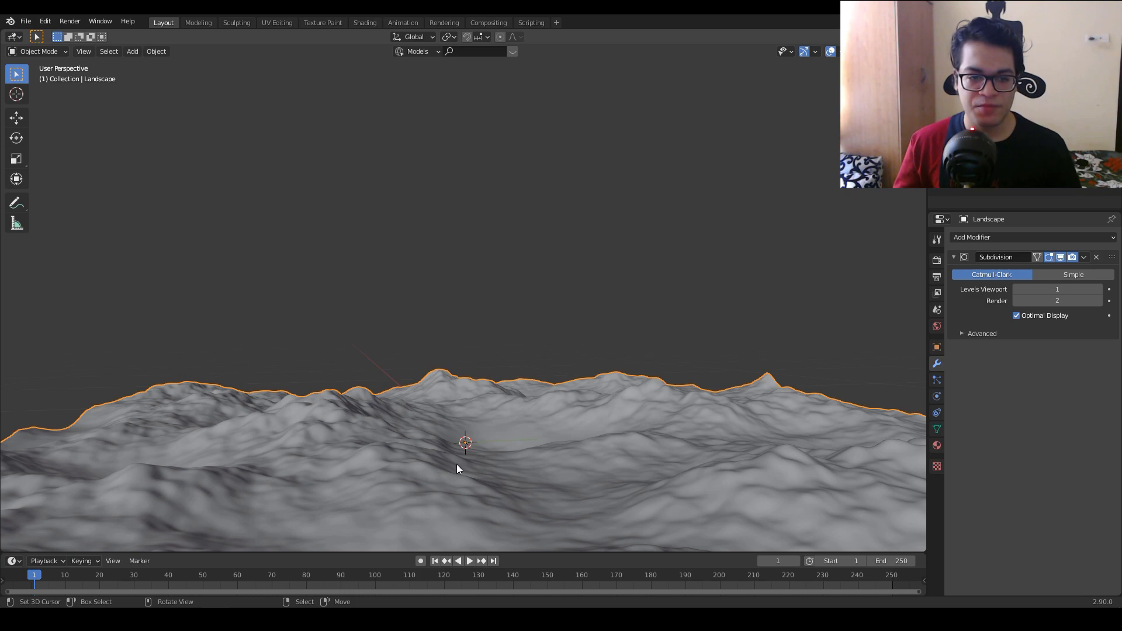
middle_drag(446, 460, 443, 459)
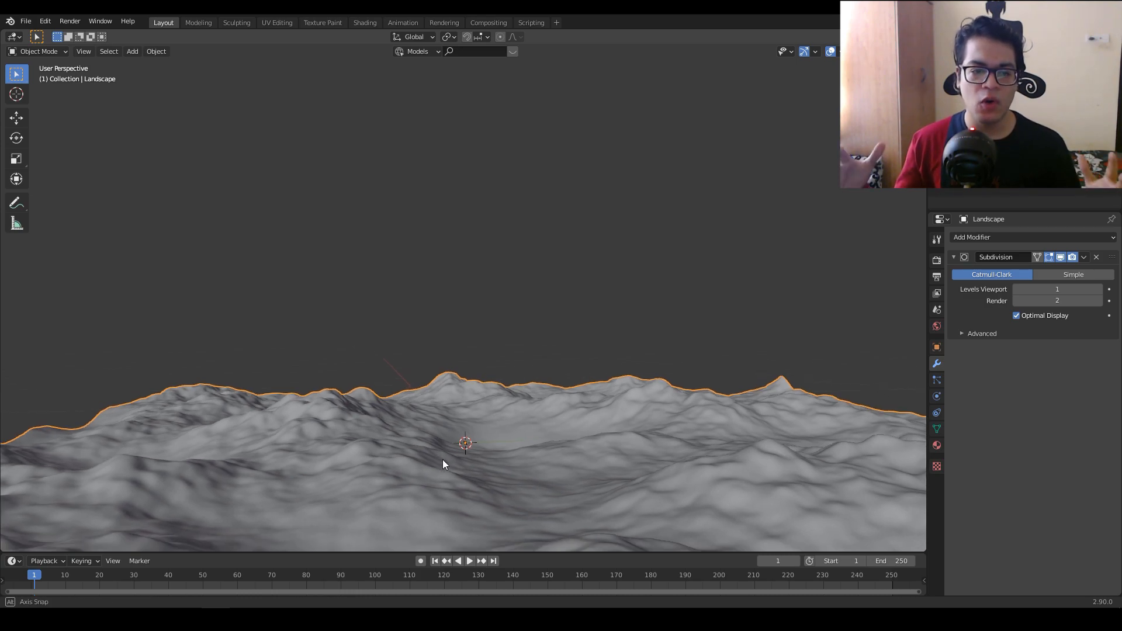
key(ctrl+alt+KP_0)
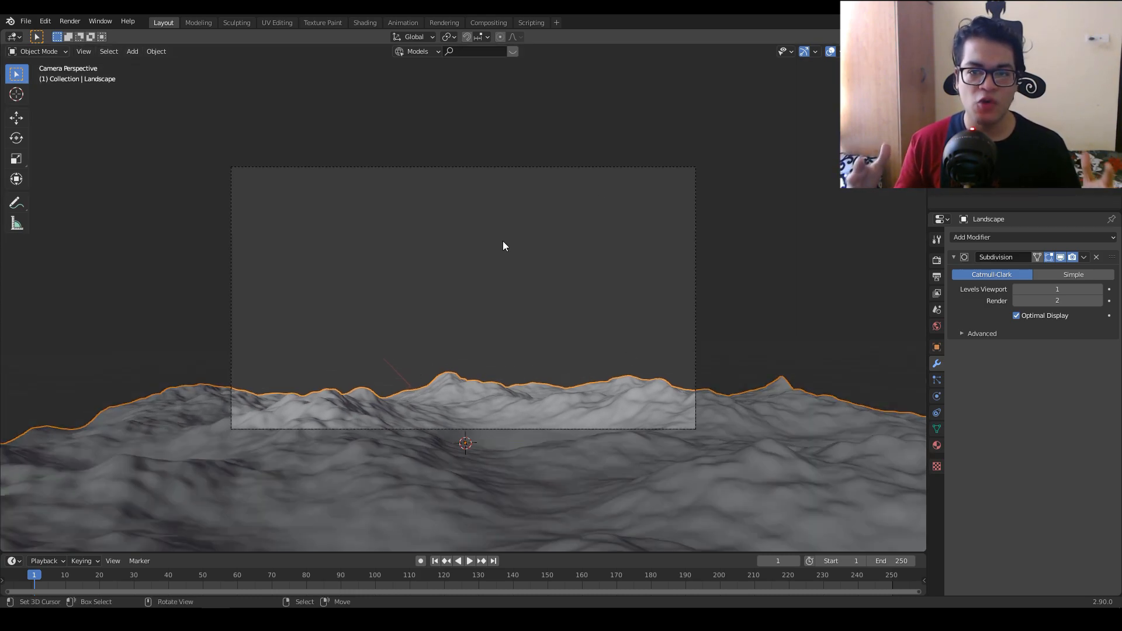
Lock the camera to the view and reframe the shot so the ridges fill the lower edge of the frame
key(n)
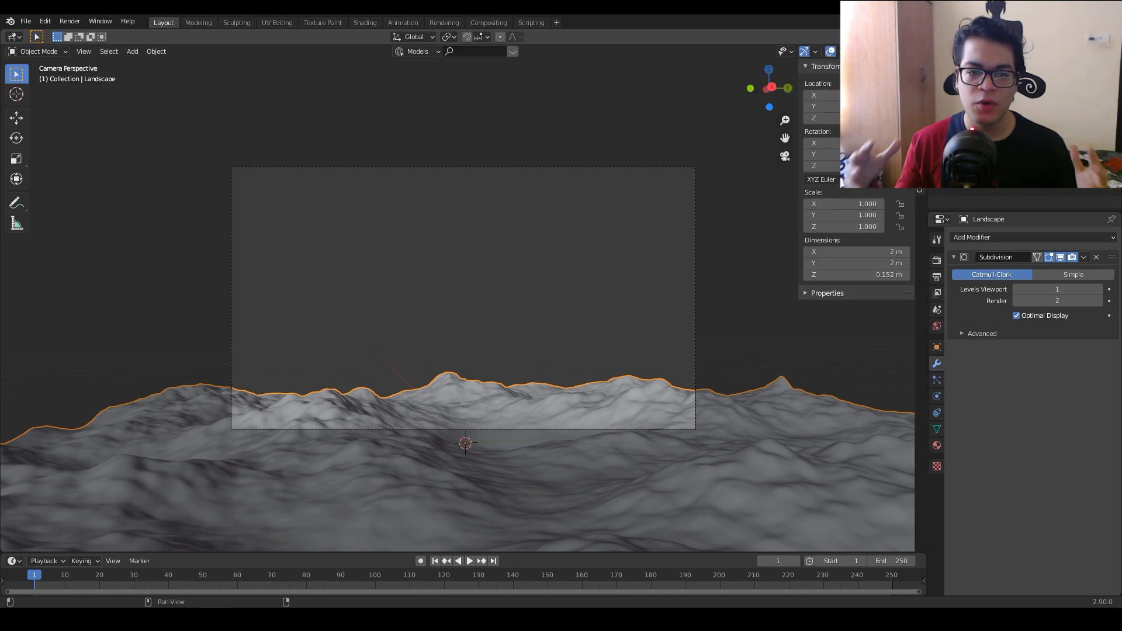
click(919, 124)
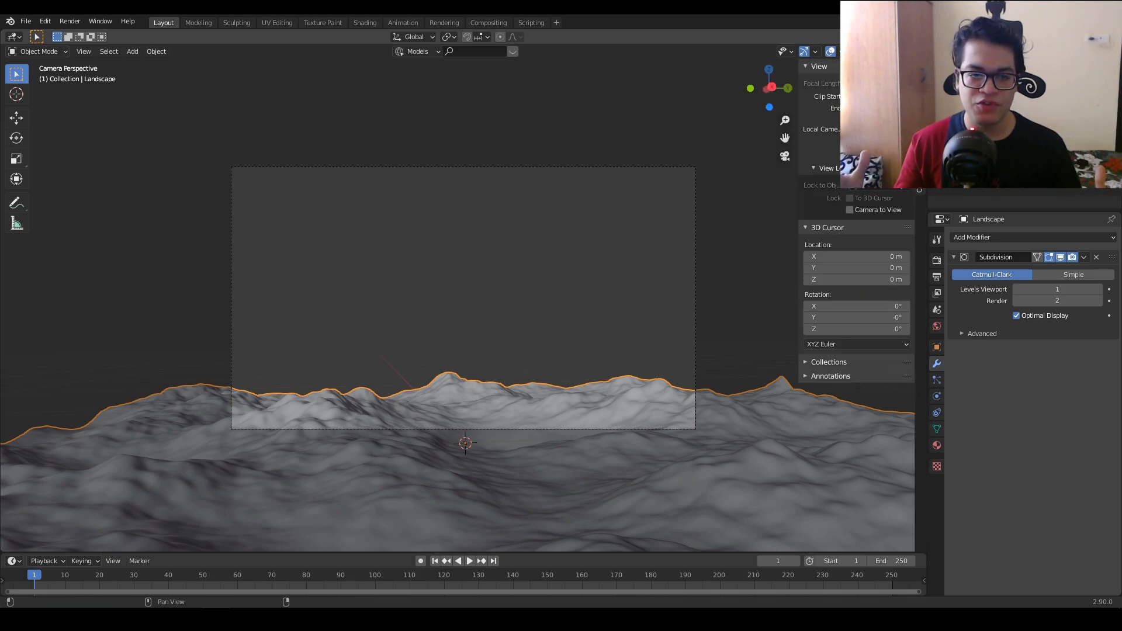
click(867, 212)
scroll(594, 386, down, 2)
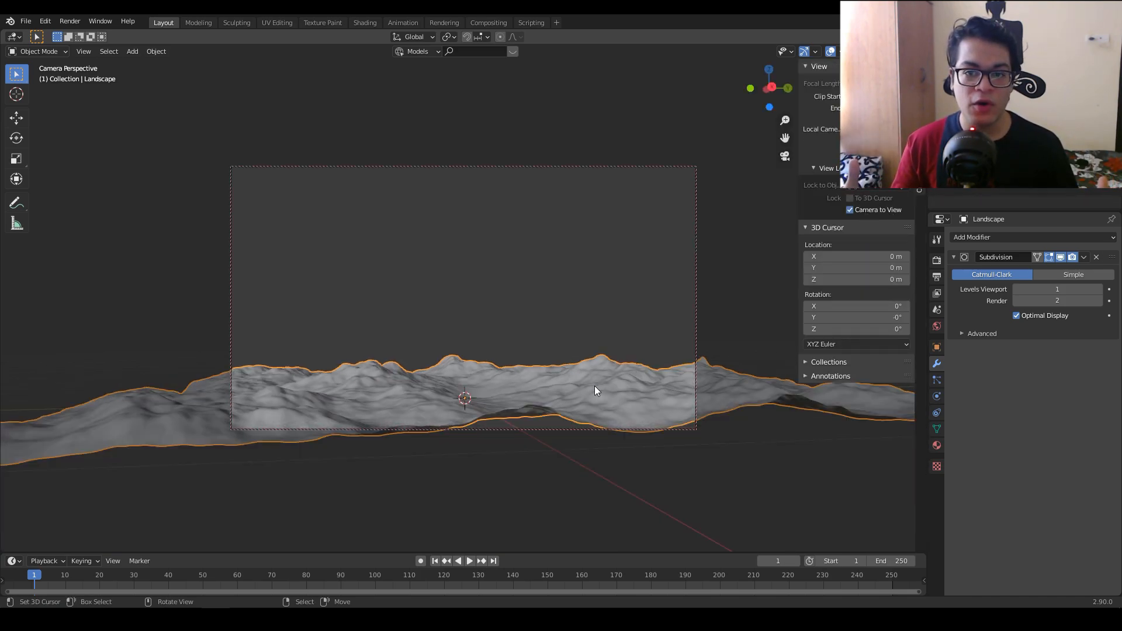
middle_drag(594, 385, 628, 423)
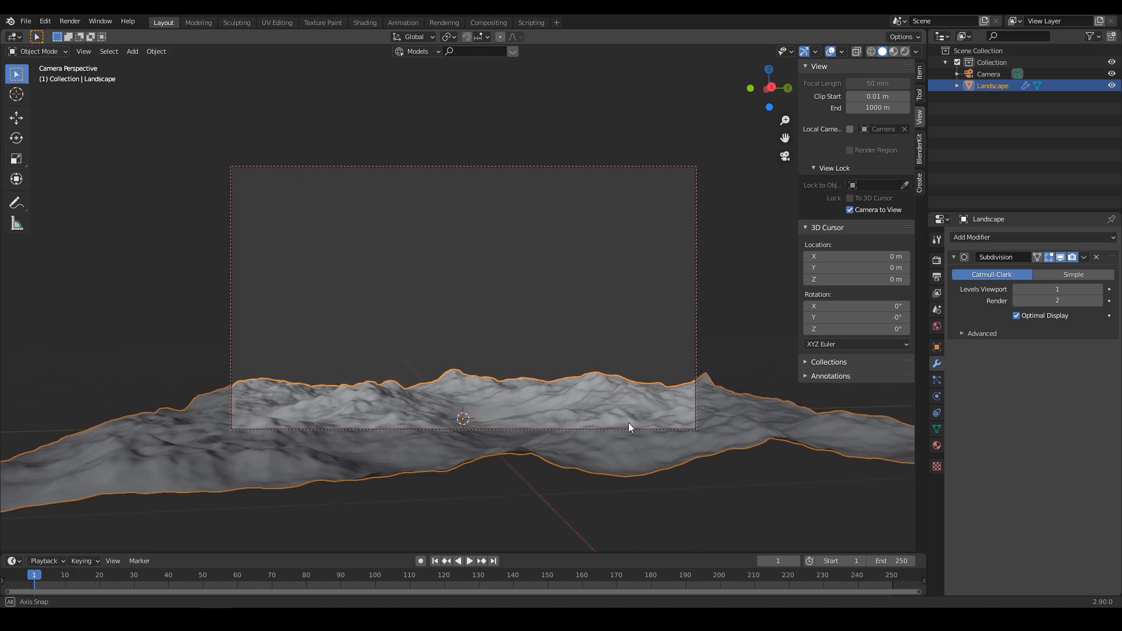
scroll(618, 425, up, 1)
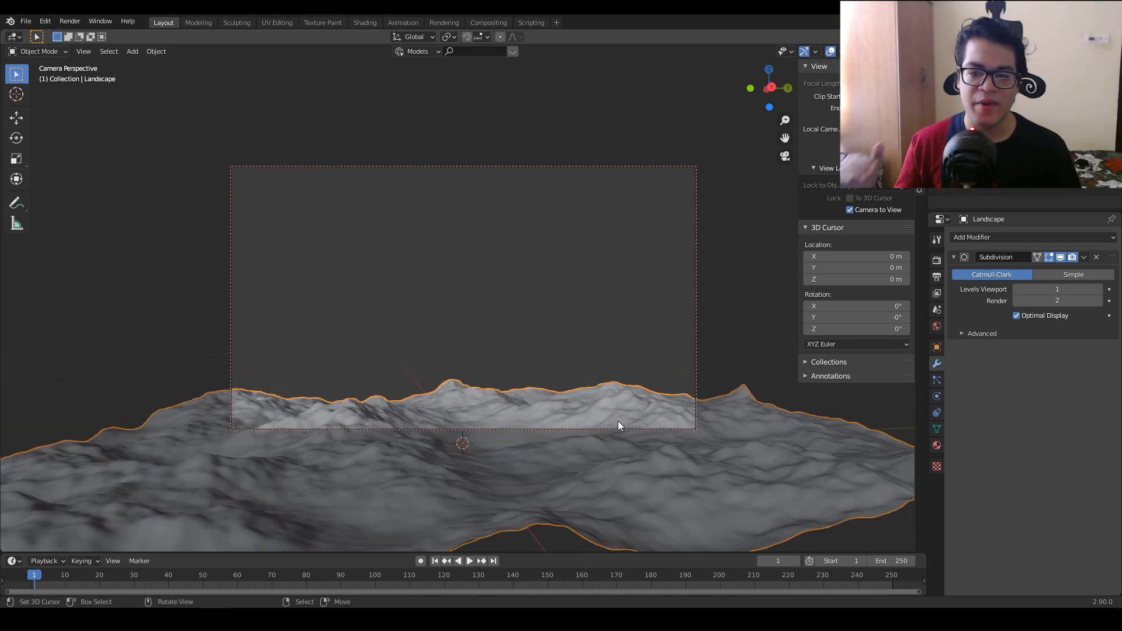
Reduce the camera's focal length to show more of the ridges, reselect the landscape, and hide the viewport sidebar
click(975, 75)
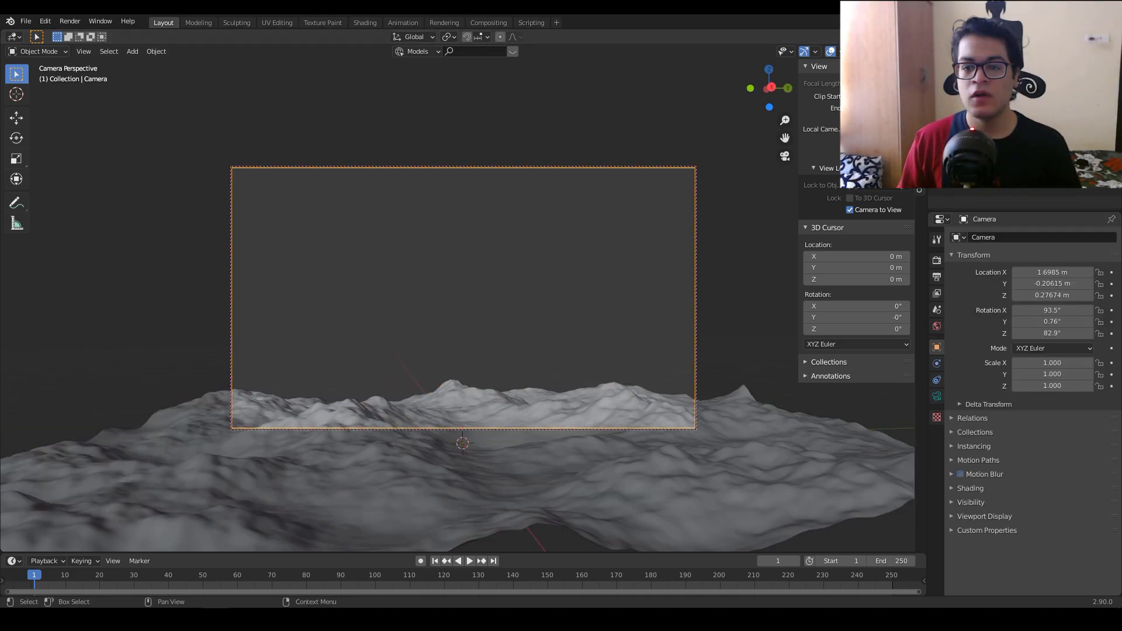
click(936, 397)
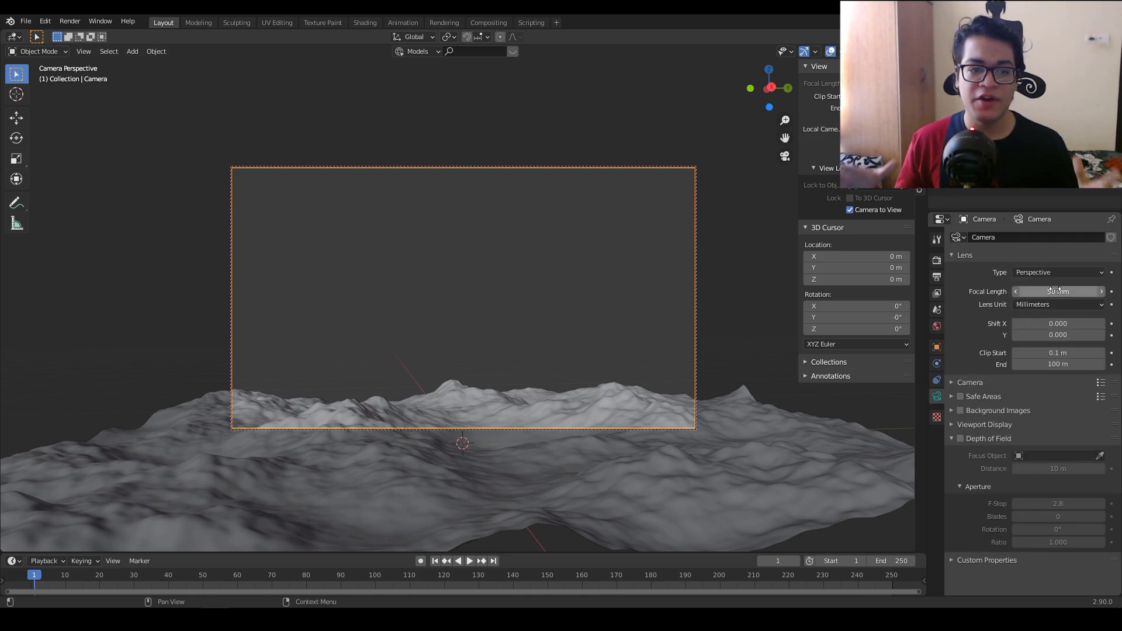
drag(1058, 291, 1006, 291)
click(595, 395)
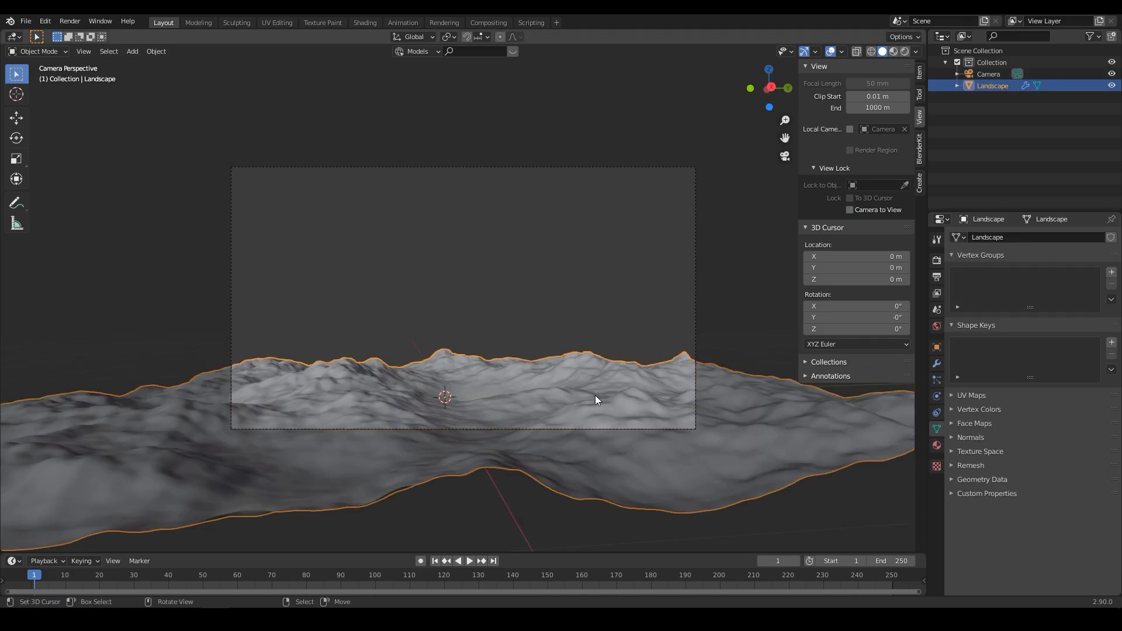
key(n)
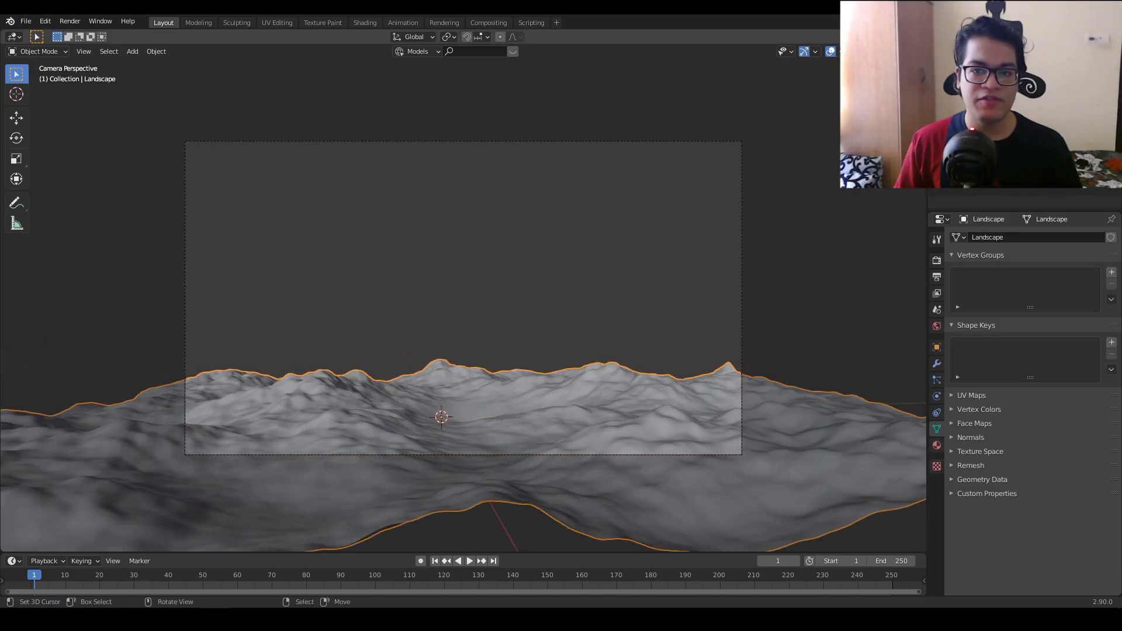
Preview the scene in rendered shading and use a Nishita Sky Texture as the world background color
click(908, 51)
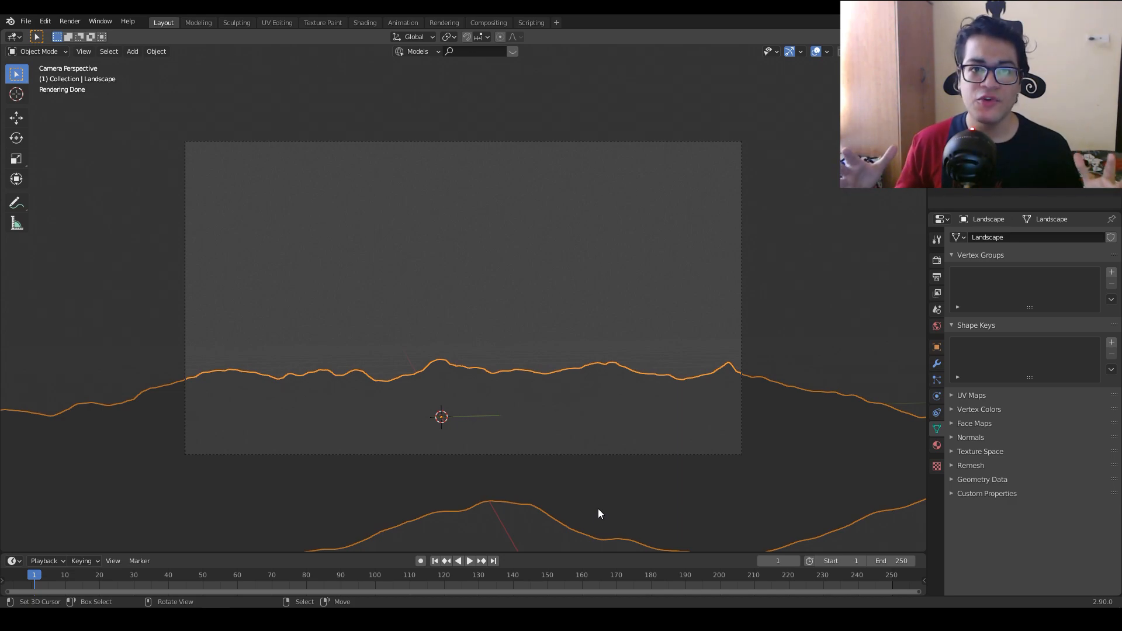
click(598, 514)
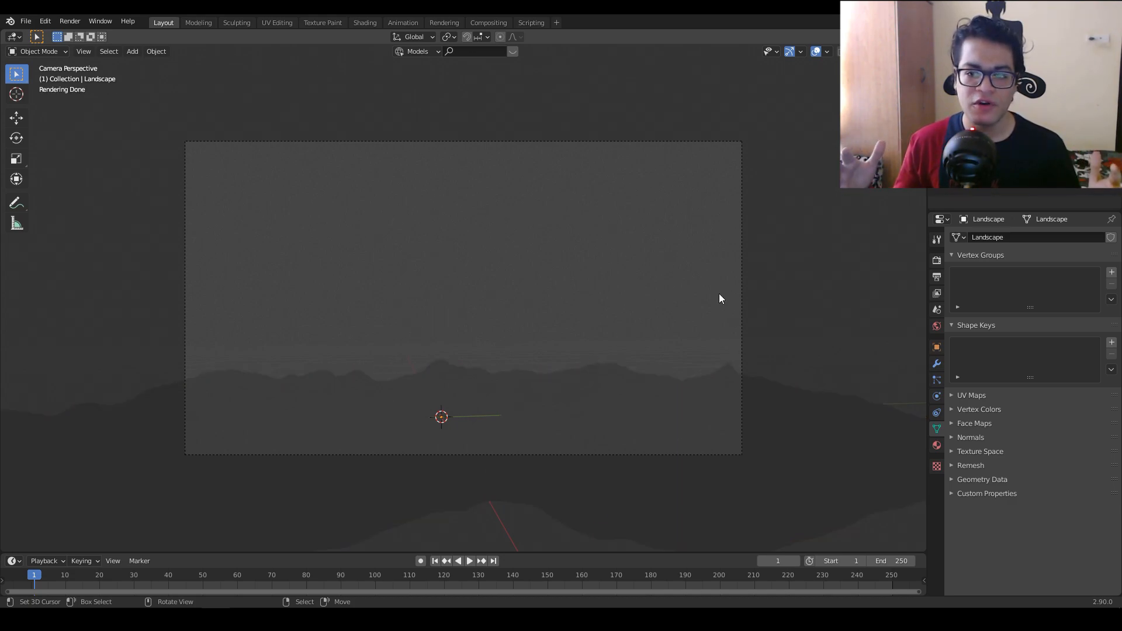
click(937, 326)
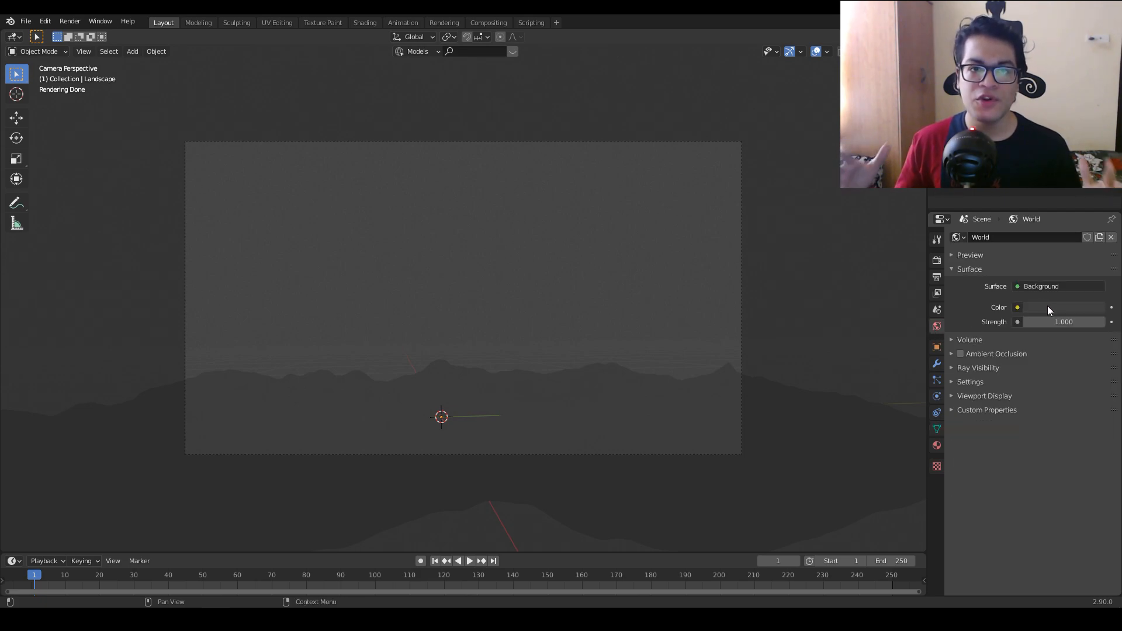
click(1018, 307)
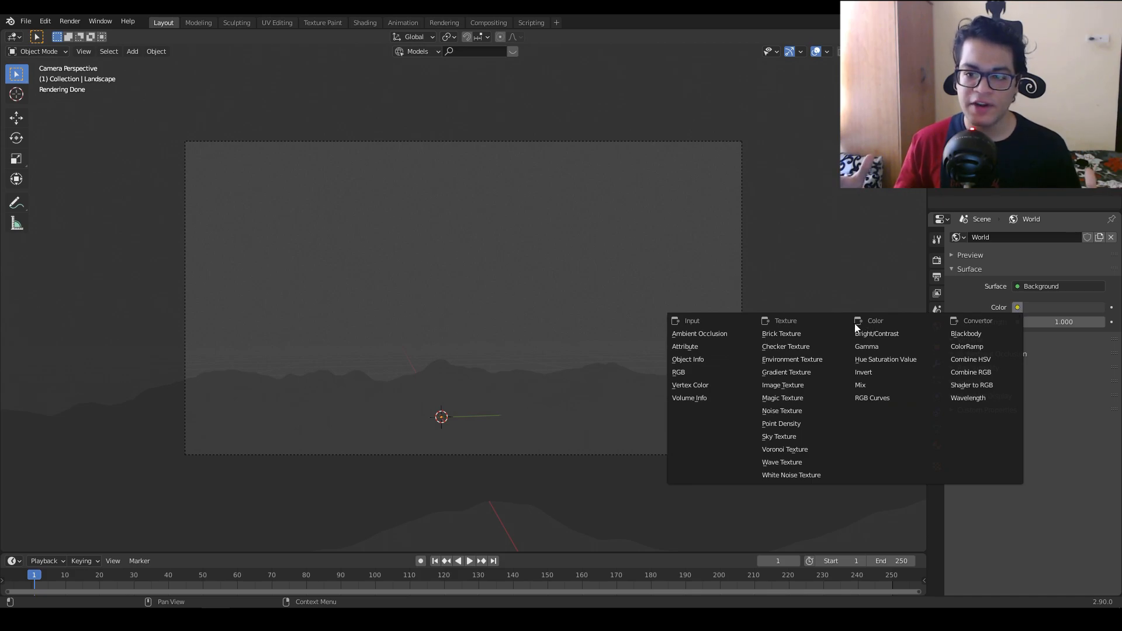
click(807, 436)
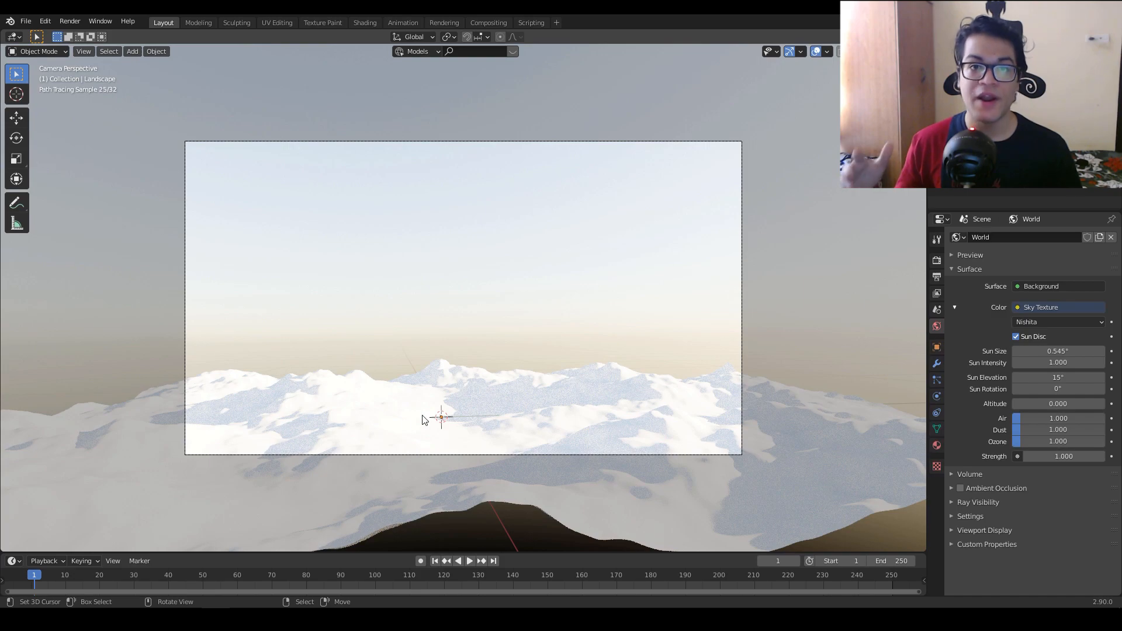
click(1030, 322)
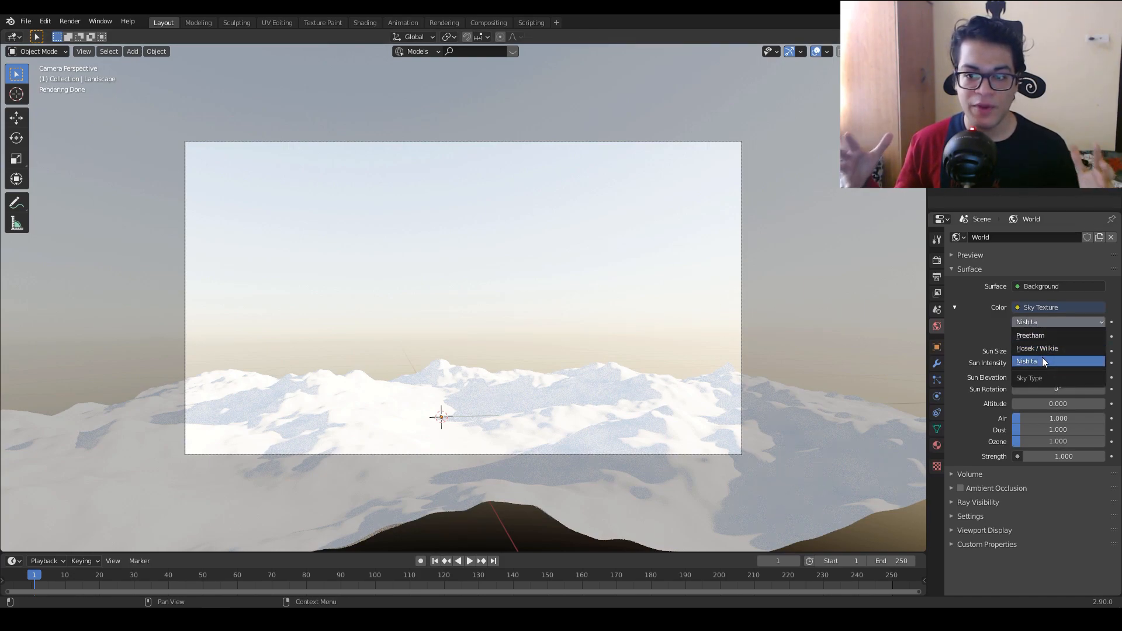
click(1064, 361)
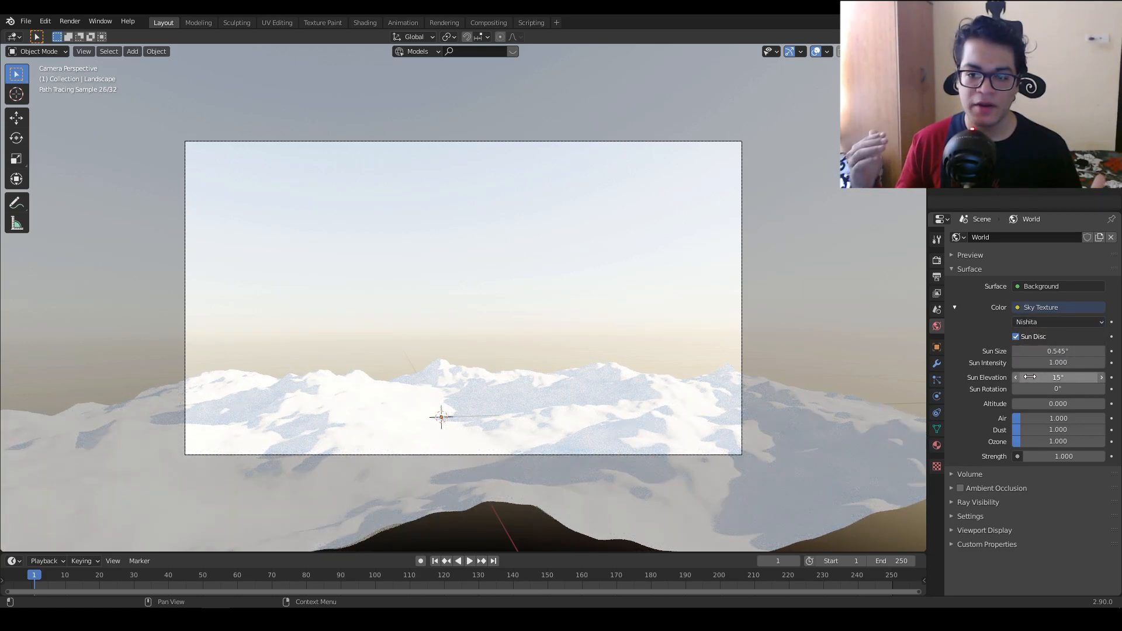
Disable the sky's Sun Disc and set Sun Rotation to -166°, Altitude to 1.1, Air to 0.193, Dust to 1.124 and Ozone to 3.547
mouse_move(1047, 431)
mouse_down()
mouse_move(1036, 419)
mouse_move(1066, 442)
mouse_move(1052, 442)
mouse_move(1066, 431)
mouse_up()
drag(1059, 389, 947, 389)
drag(1064, 349, 1022, 351)
click(1016, 336)
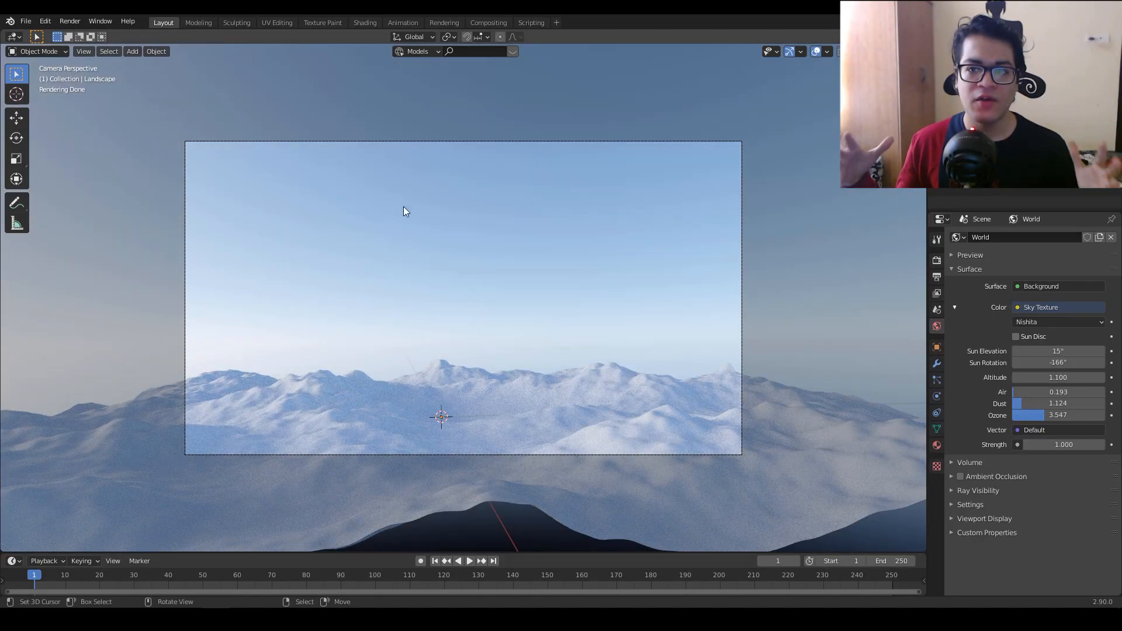
Add a cube at the scene origin and scale it up by about 1.47 to surround the landscape
key(shift+a)
mouse_move(404, 206)
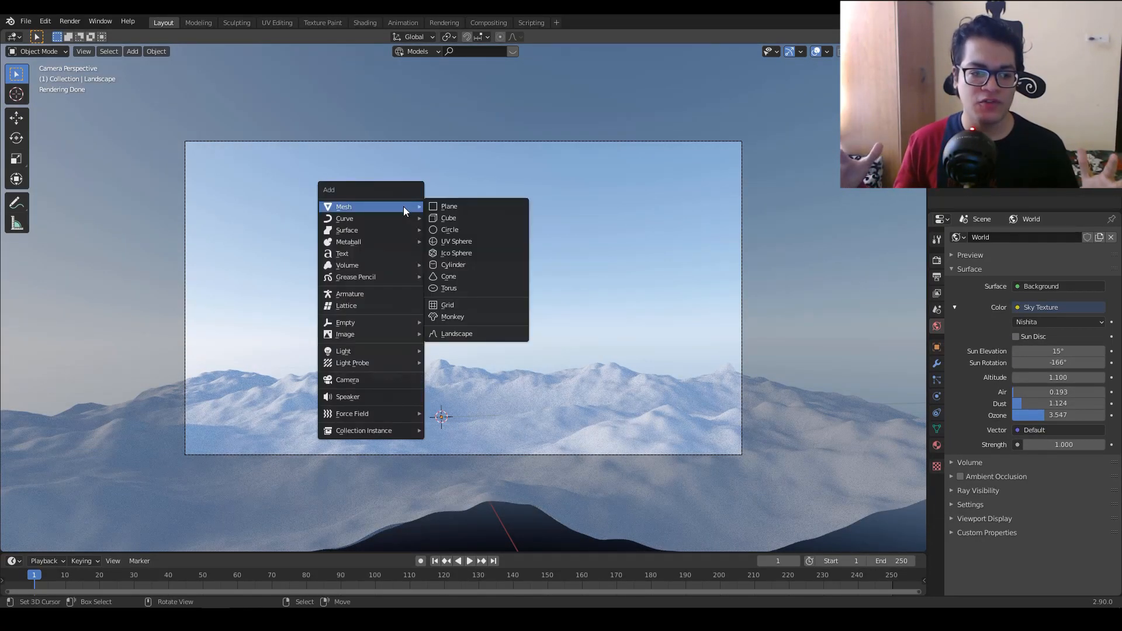
click(492, 220)
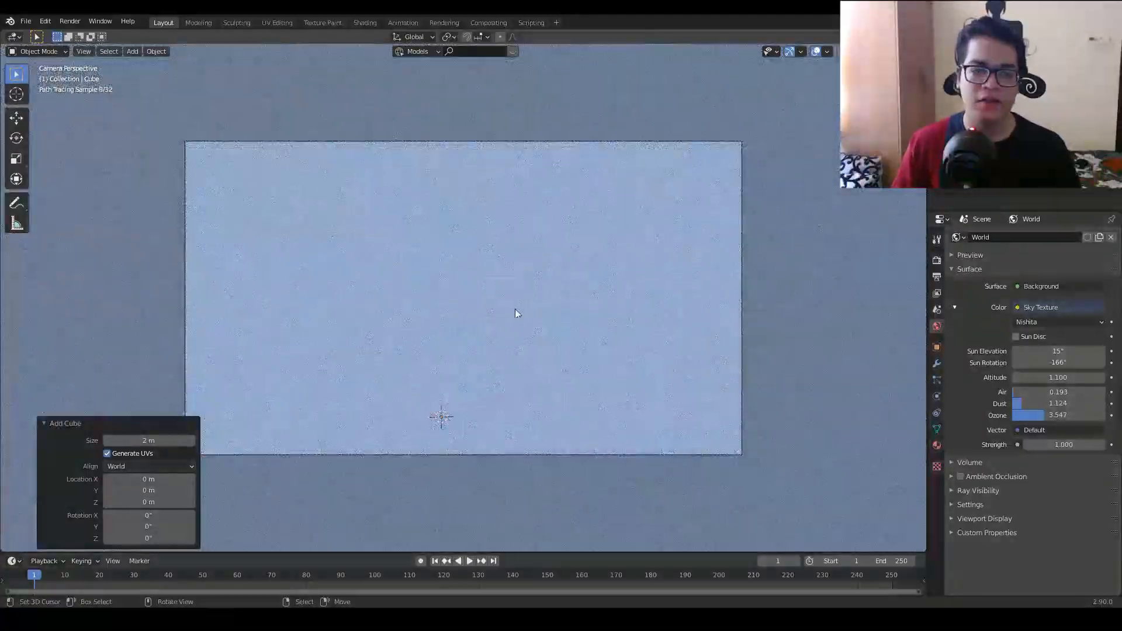
middle_drag(649, 433, 524, 339)
scroll(612, 447, down, 5)
key(s)
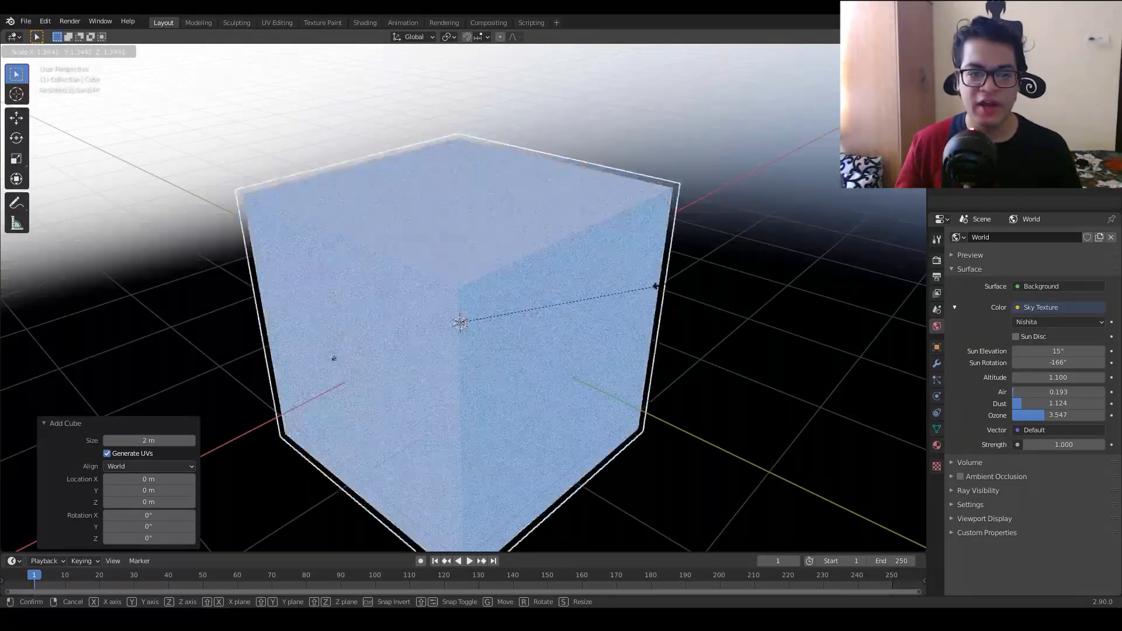
click(673, 288)
middle_drag(674, 288, 648, 275)
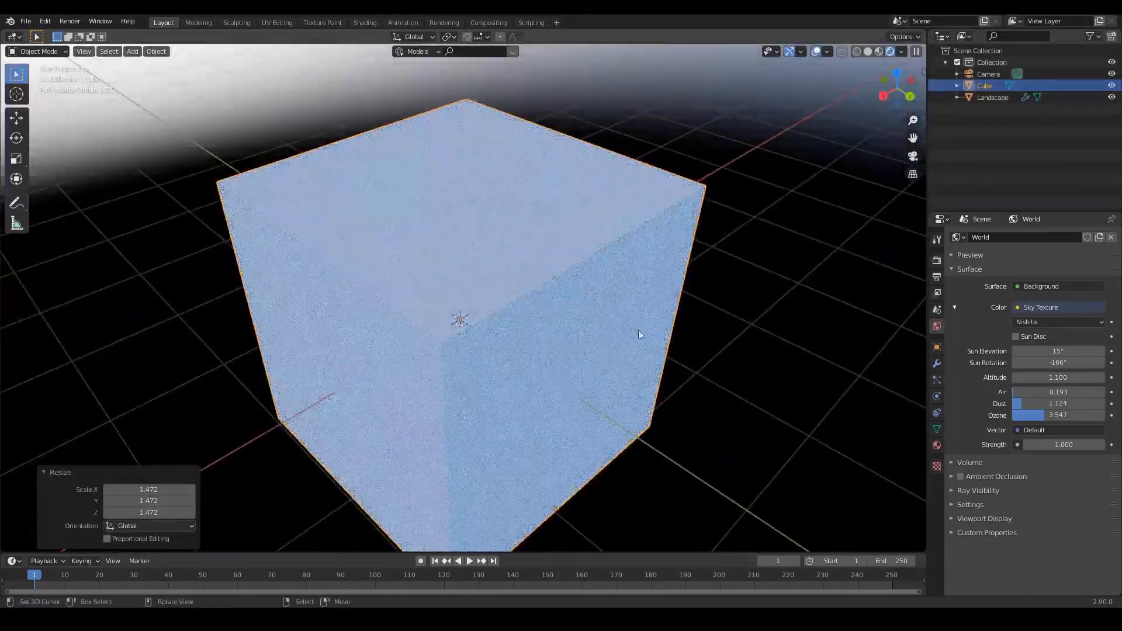
Split the viewport to open a Shader Editor and create a new material named vol on the cube
drag(1, 554, 7, 292)
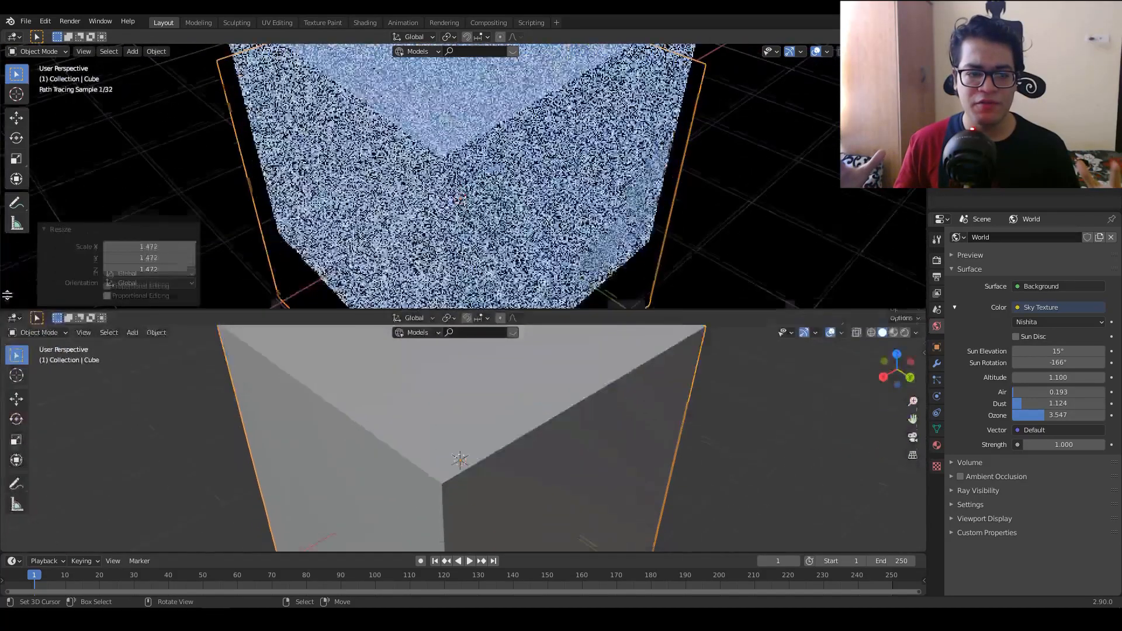
click(14, 299)
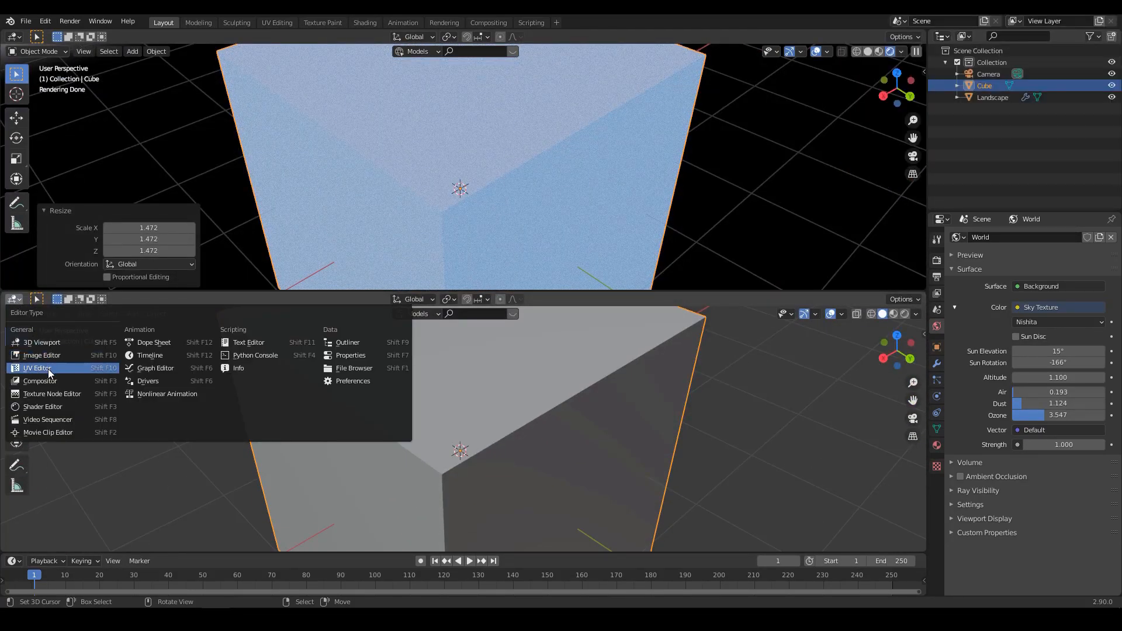
click(49, 410)
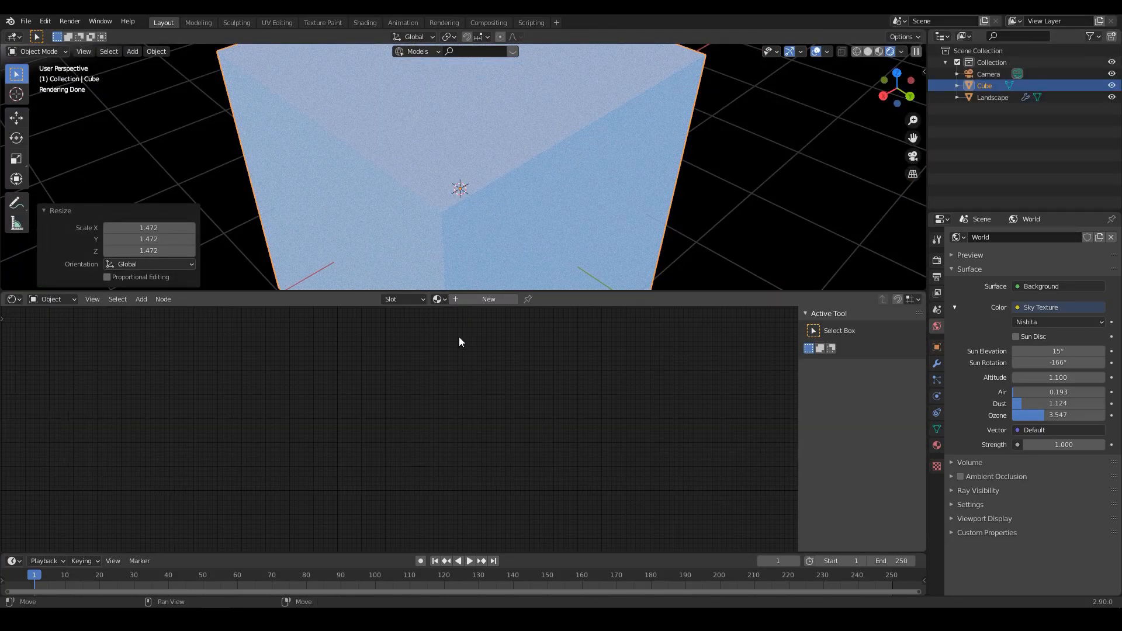
click(485, 298)
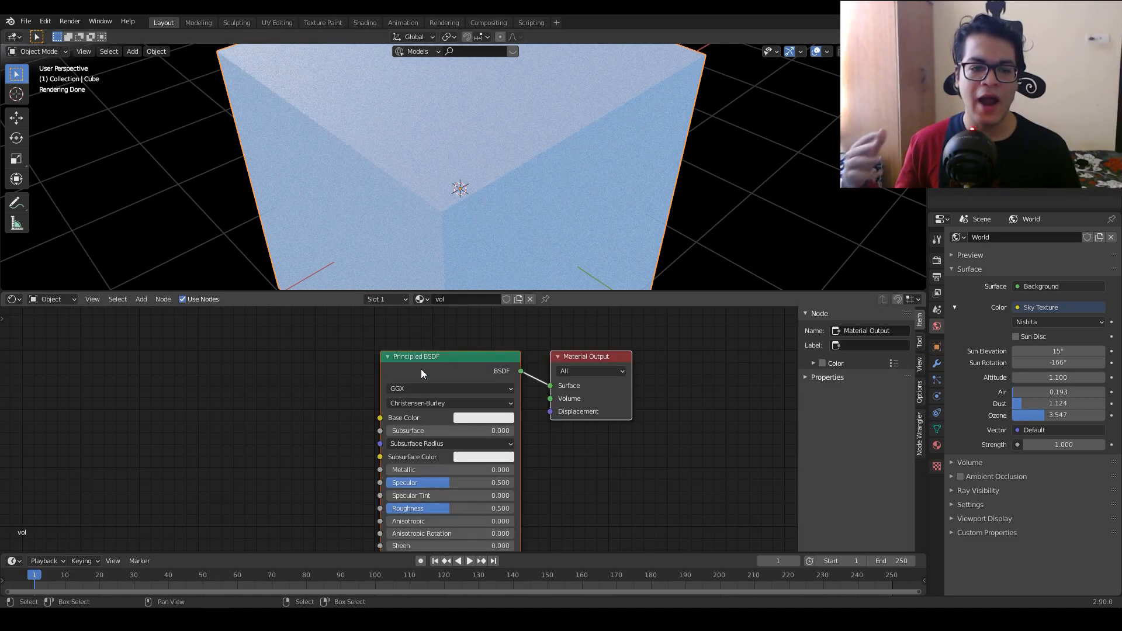
Replace the vol material's Principled BSDF with a Principled Volume connected to the output's Volume socket
click(432, 368)
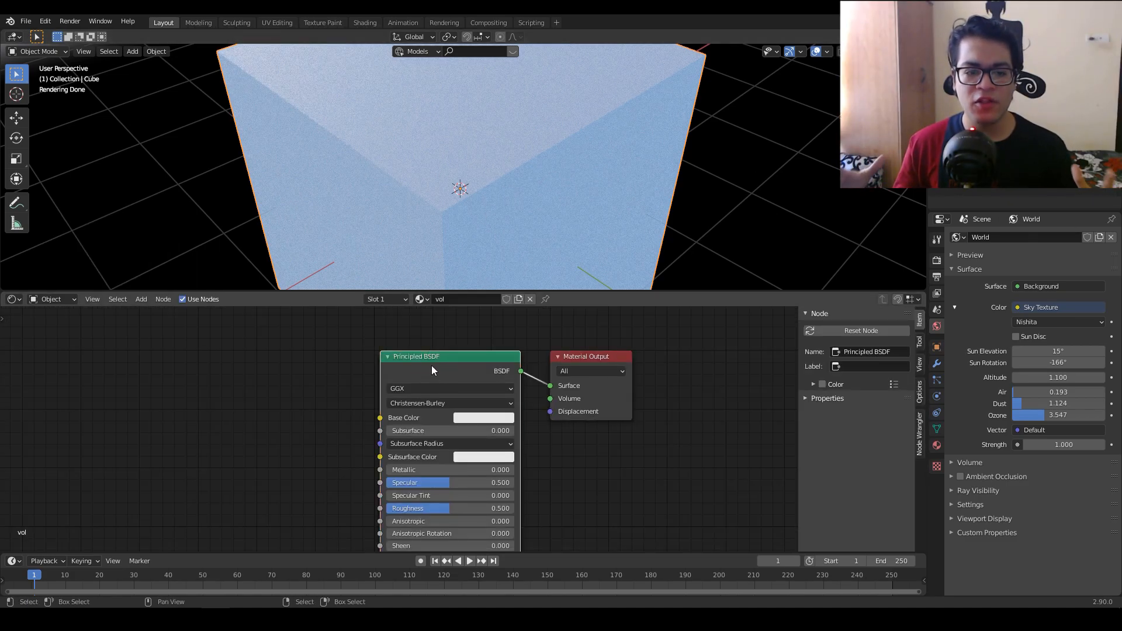
key(Delete)
key(shift+a)
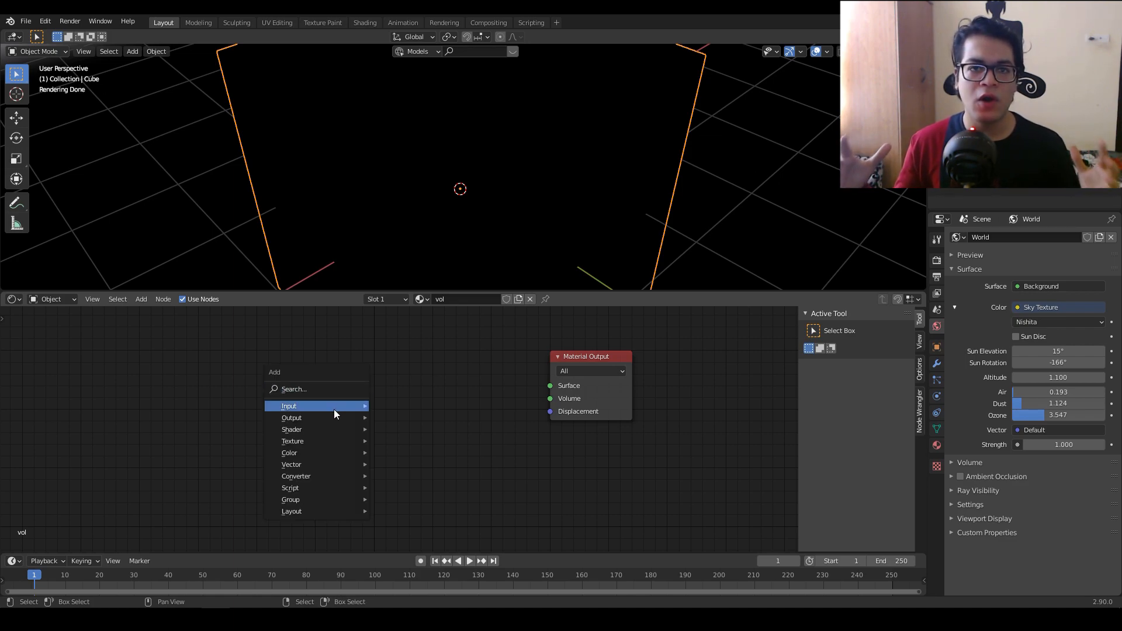
mouse_move(324, 429)
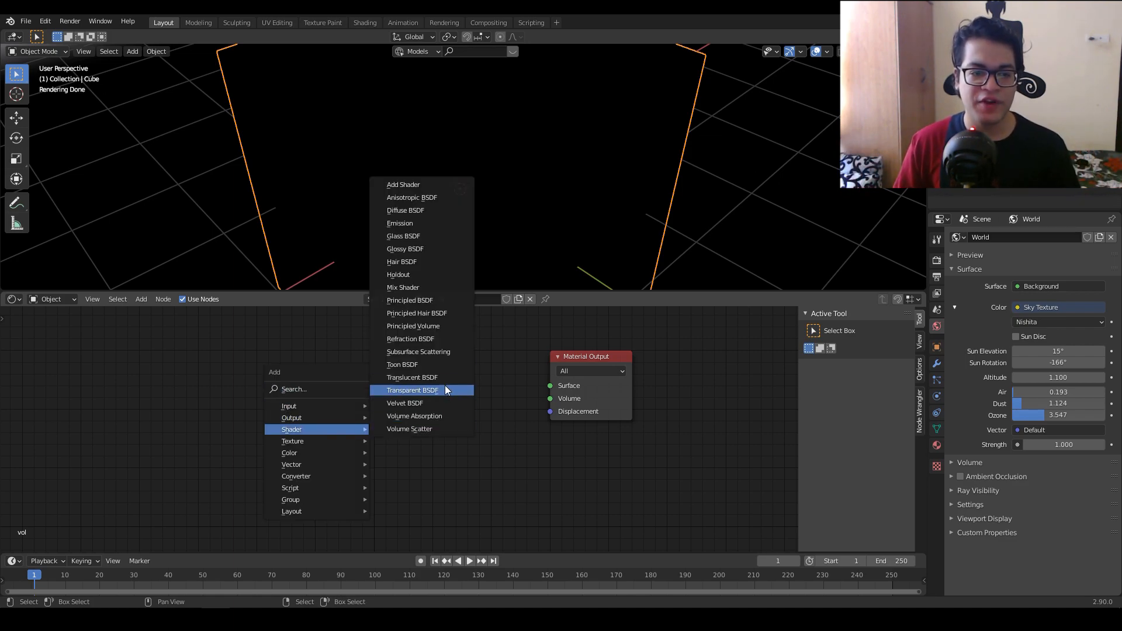
click(450, 326)
click(451, 373)
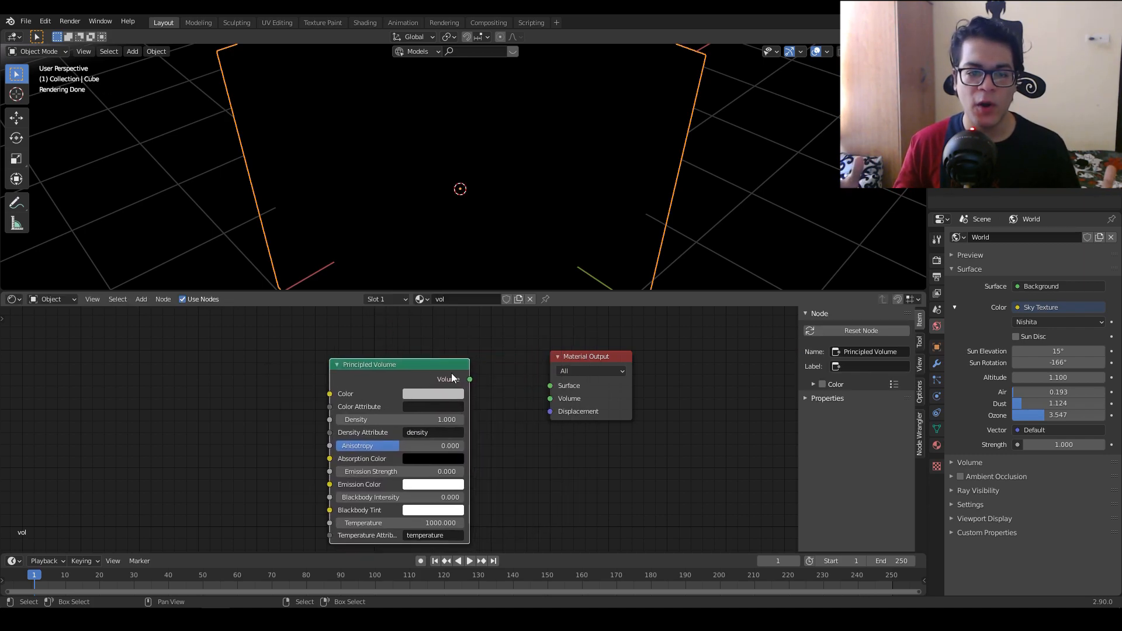
drag(496, 337, 550, 399)
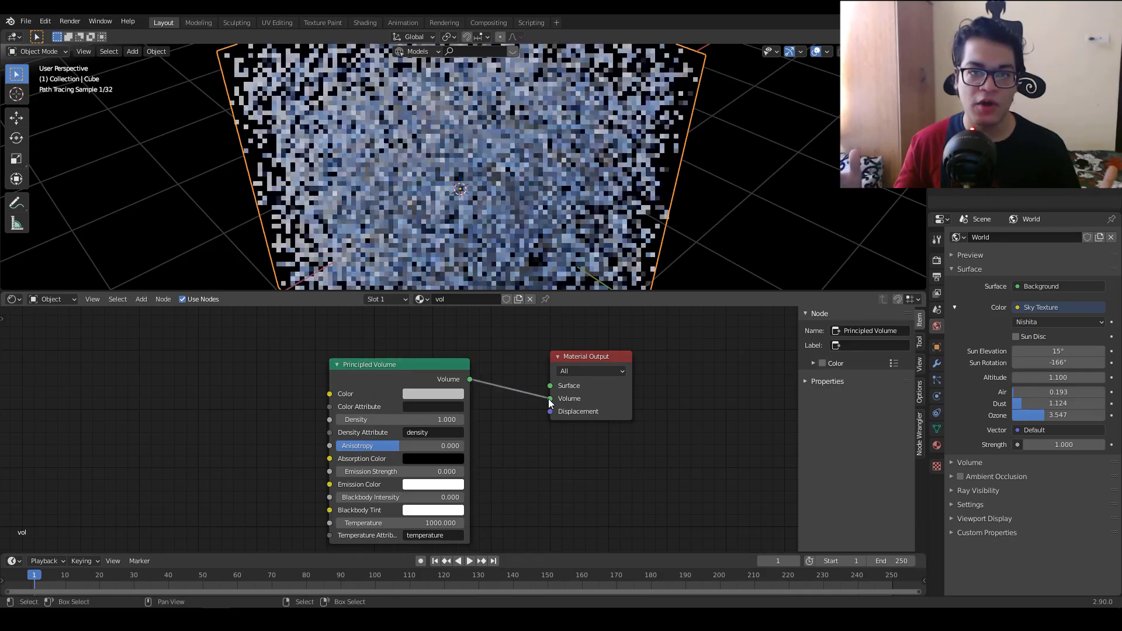
Return to an enlarged camera view and set the sky's Air to 1, Dust to 0 and Ozone to about 3.48
key(KP_0)
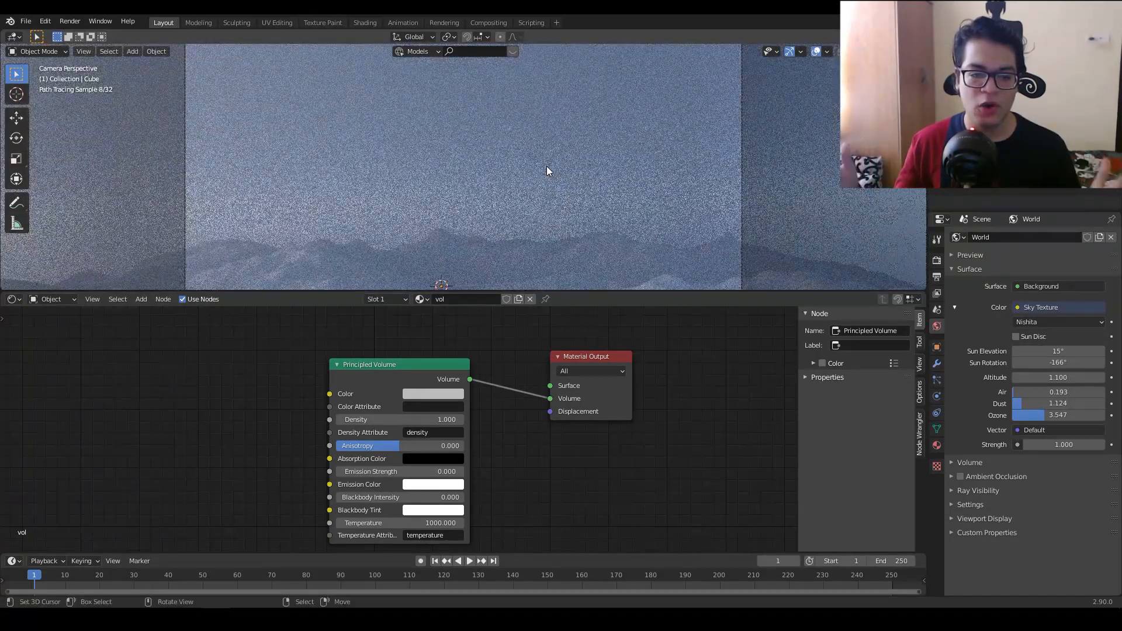
drag(589, 290, 591, 440)
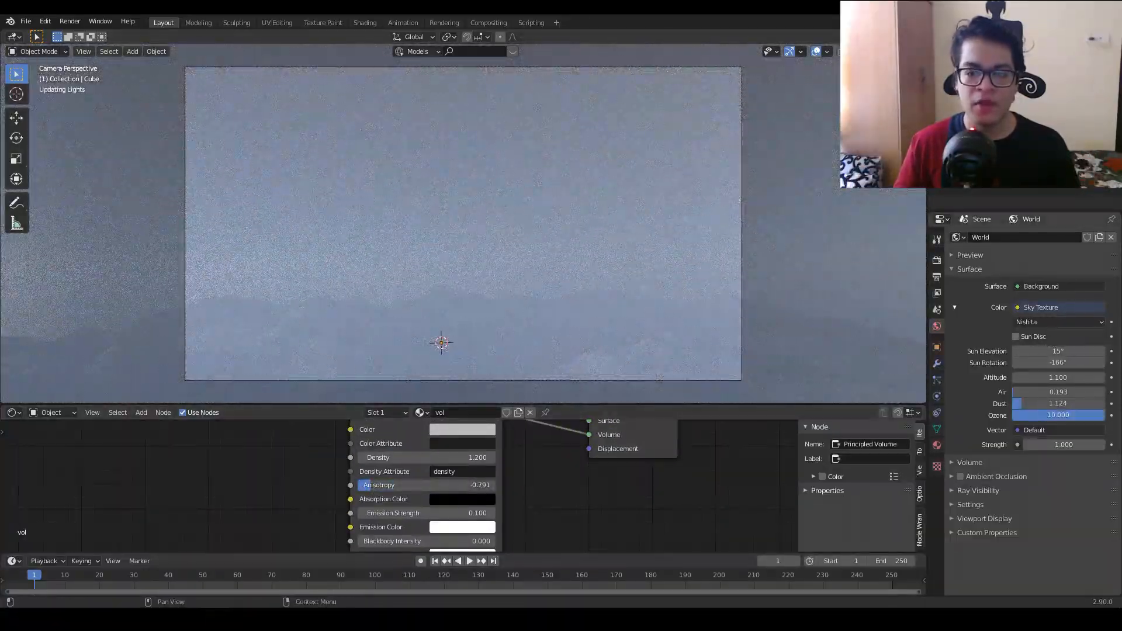
mouse_move(1029, 408)
mouse_down()
mouse_move(1036, 393)
mouse_move(1031, 405)
mouse_up()
click(1030, 393)
text(1)
key(Return)
click(1030, 404)
text(0)
key(Return)
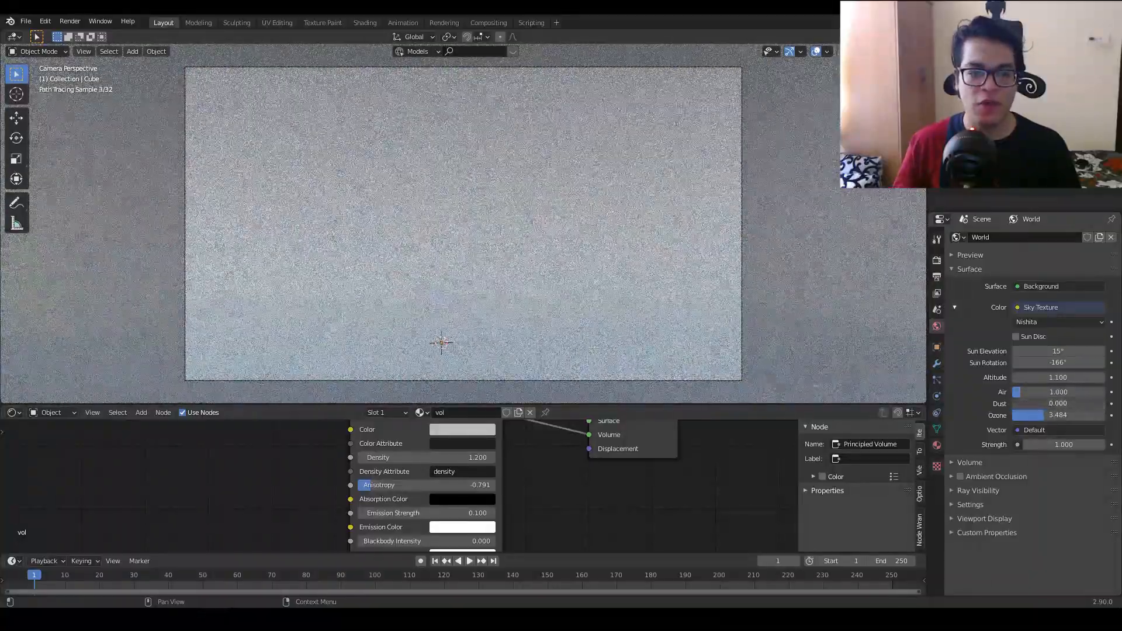
Set the Principled Volume's Color to a medium blue and its Emission Color to a pale blue
click(462, 430)
drag(484, 293, 499, 273)
middle_drag(553, 485, 610, 480)
click(527, 524)
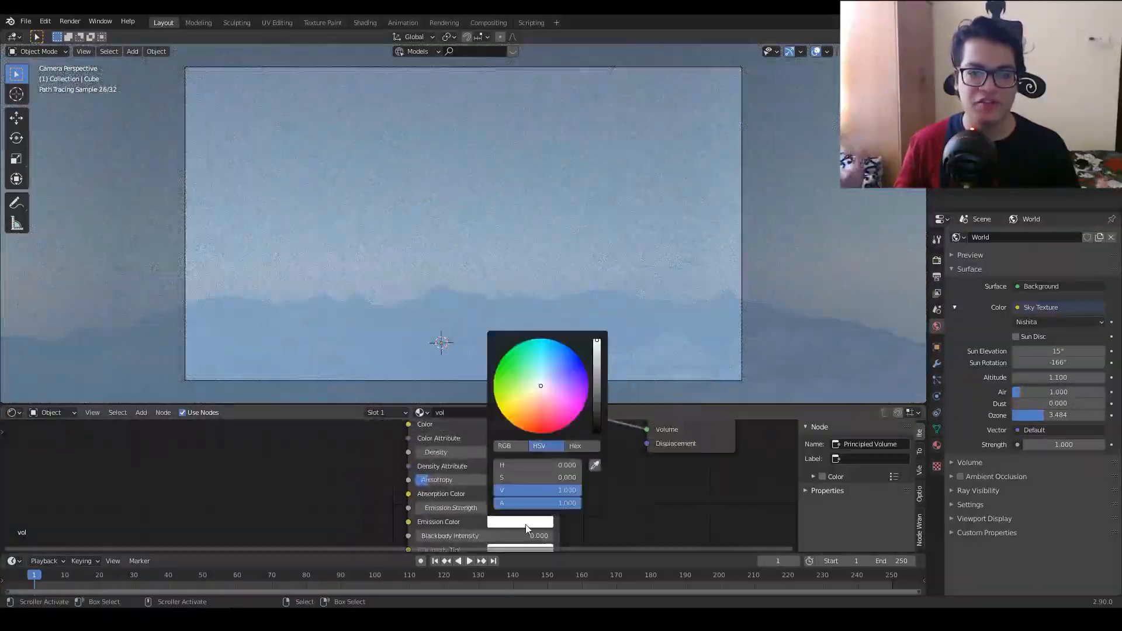
drag(541, 386, 554, 373)
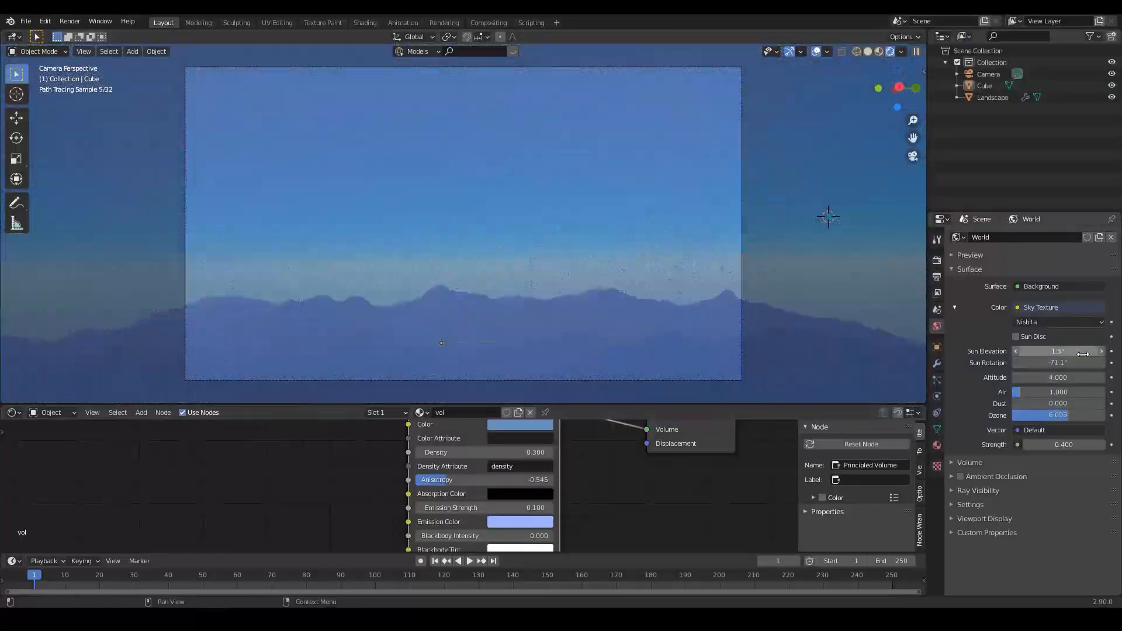
Set the sky's Sun Elevation to 4.3° and the background Strength to 0.2
drag(1058, 352, 1066, 351)
drag(1061, 445, 1075, 444)
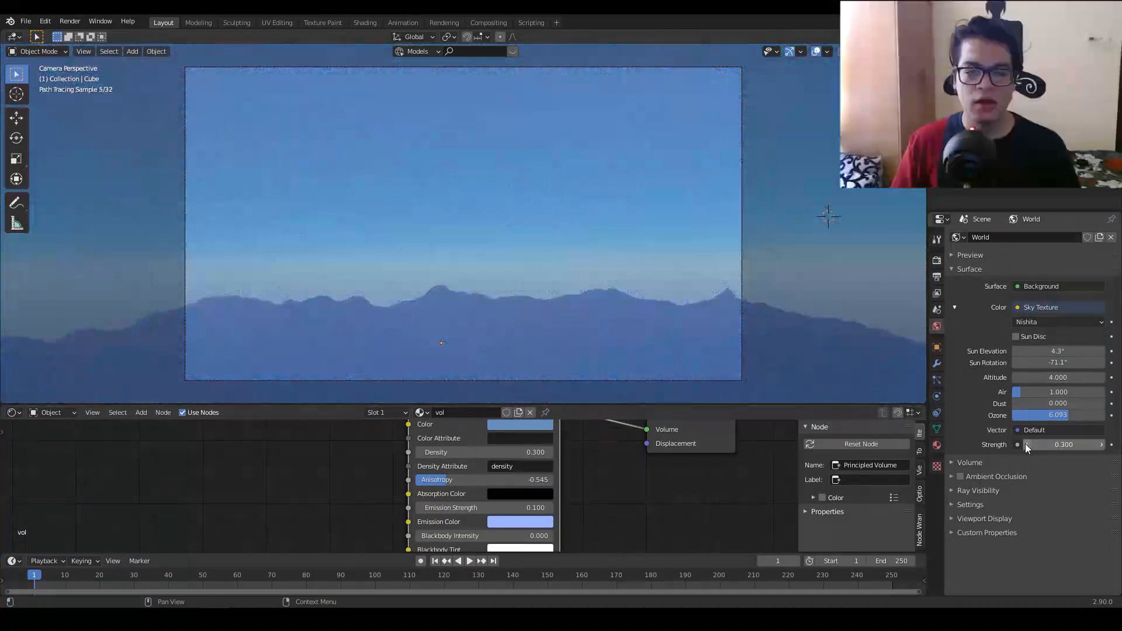
Set the Principled Volume's Anisotropy to about -0.045 and change its Emission Color to cyan
drag(448, 479, 482, 479)
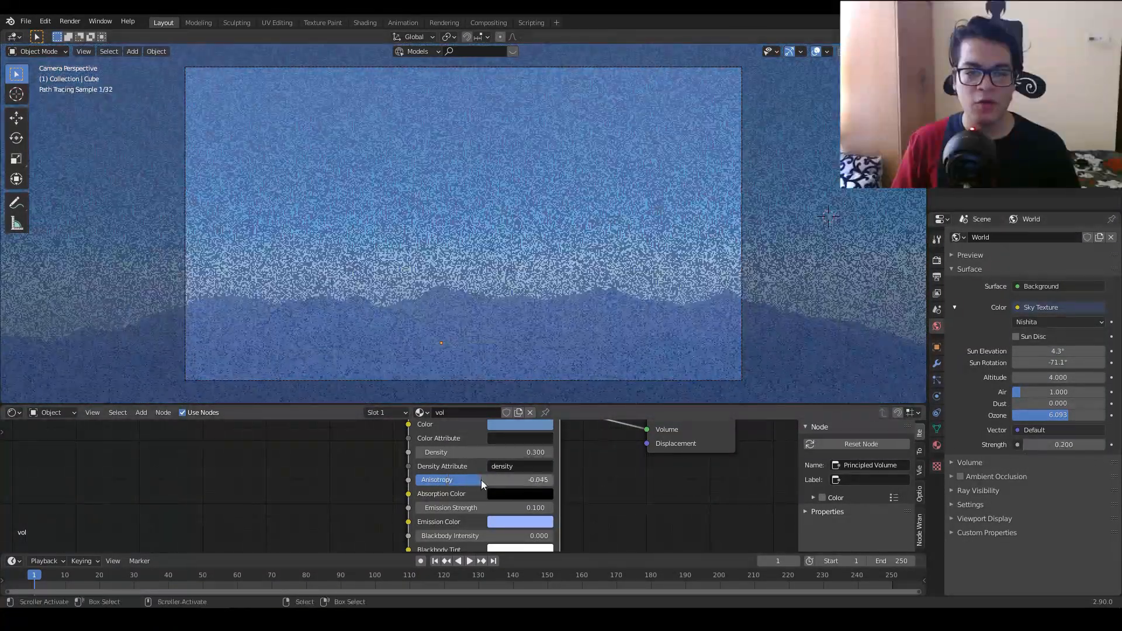
click(520, 522)
drag(559, 372, 553, 355)
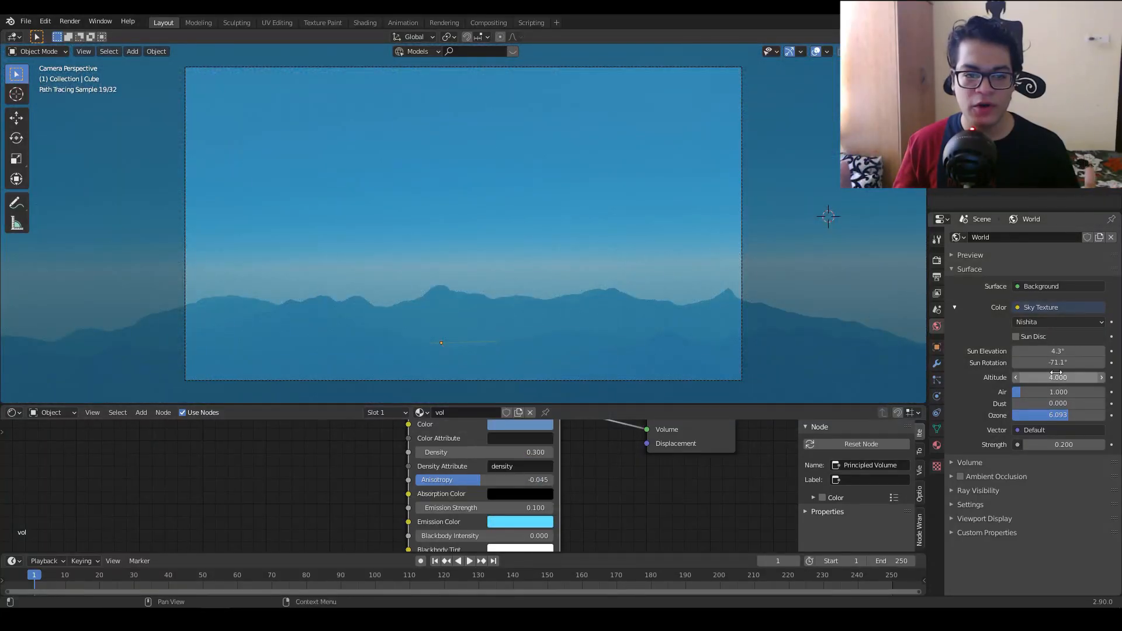
Set the sky's Air to 0, Dust to 0.3 and Ozone to 4, and make the landscape material's Base Color black
drag(1035, 392, 1062, 392)
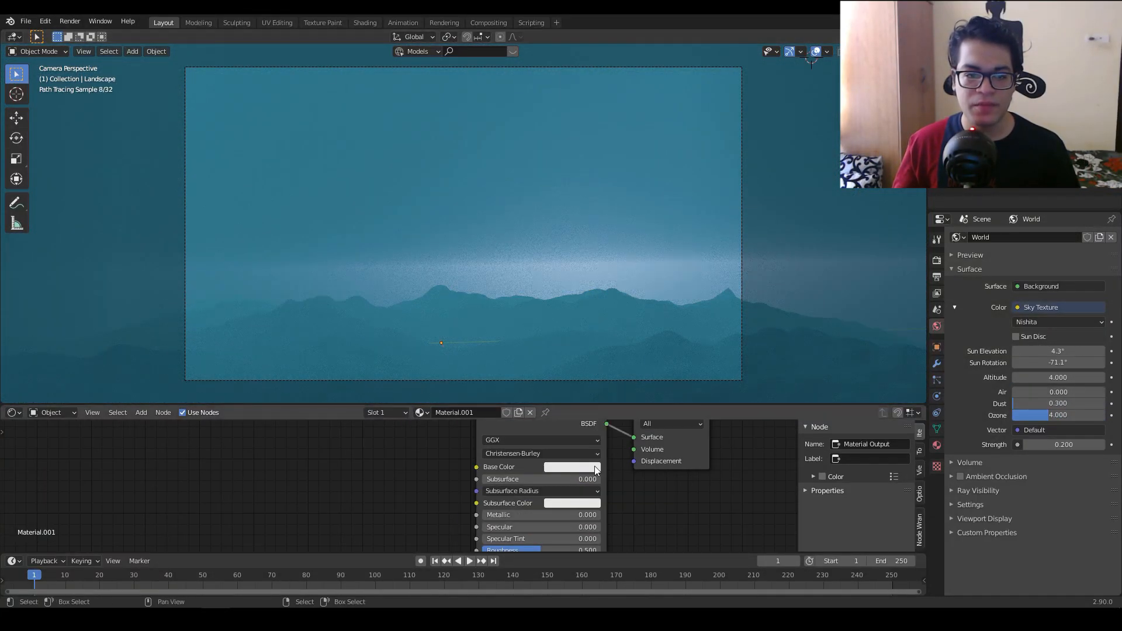
click(572, 467)
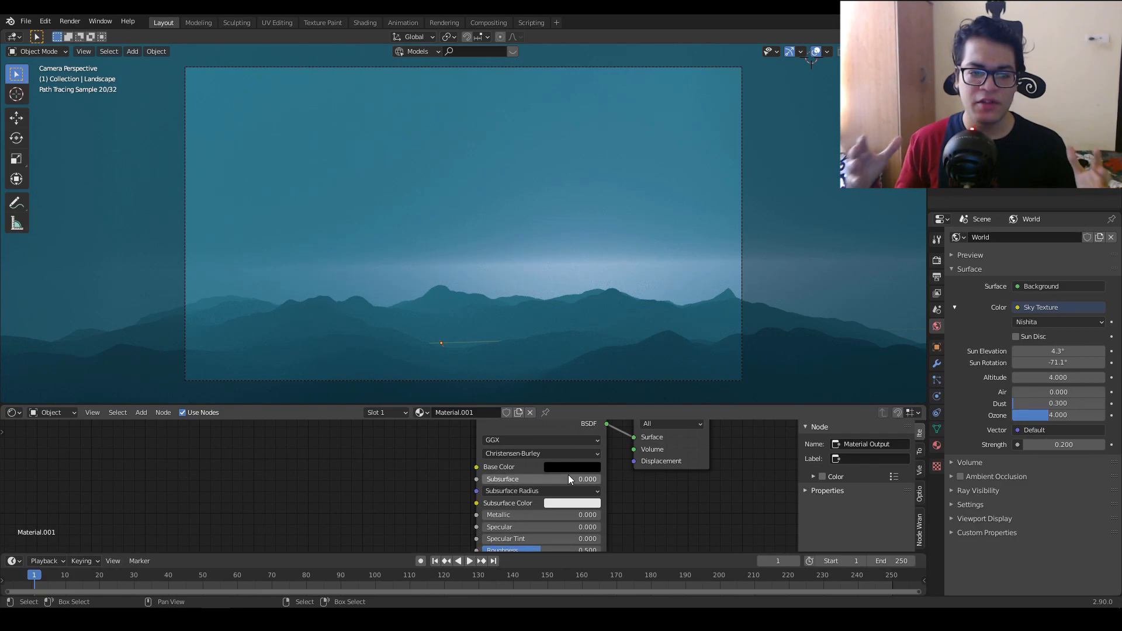
Look up the BlenderKit Online Asset Library add-on in the preferences and review its details
mouse_move(434, 501)
middle_down()
mouse_move(433, 446)
mouse_move(427, 498)
middle_up()
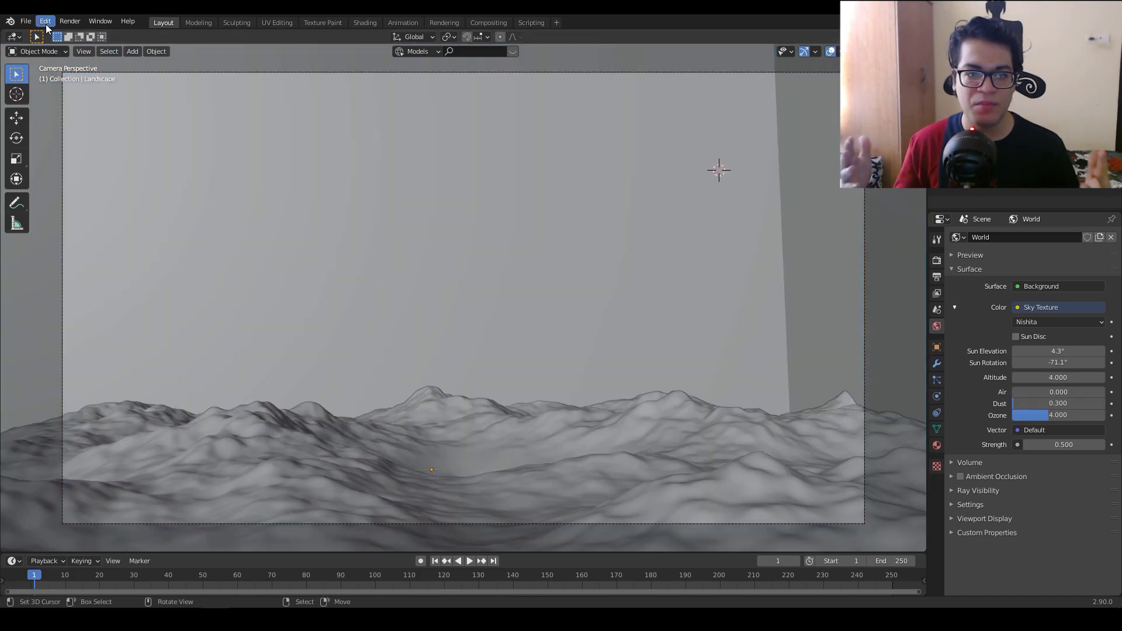
click(45, 21)
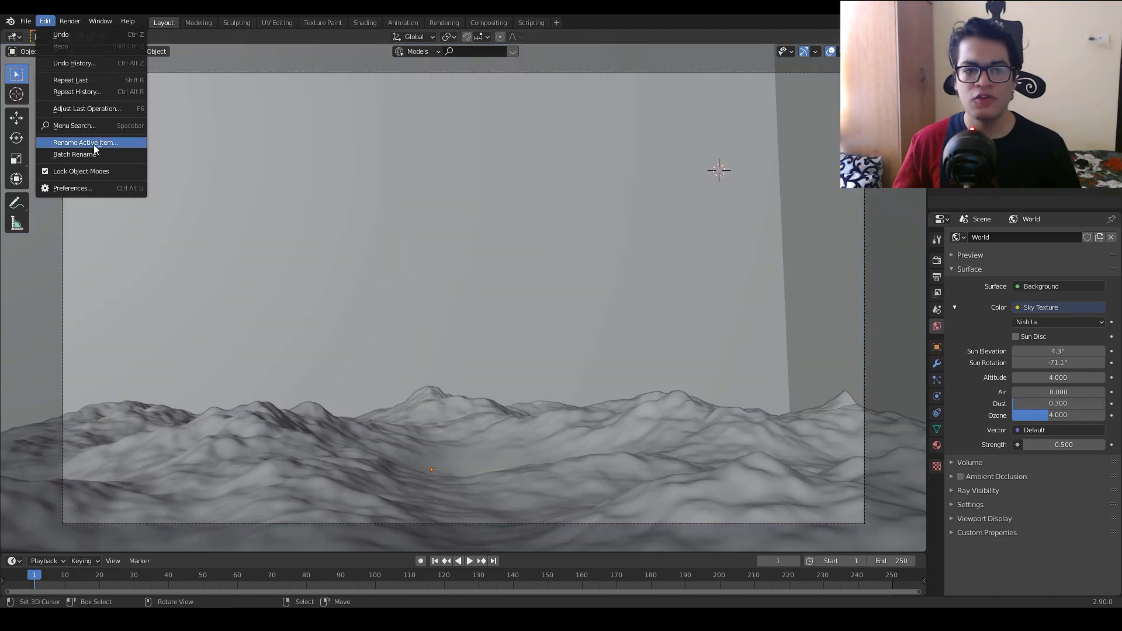
click(72, 188)
drag(267, 54, 488, 140)
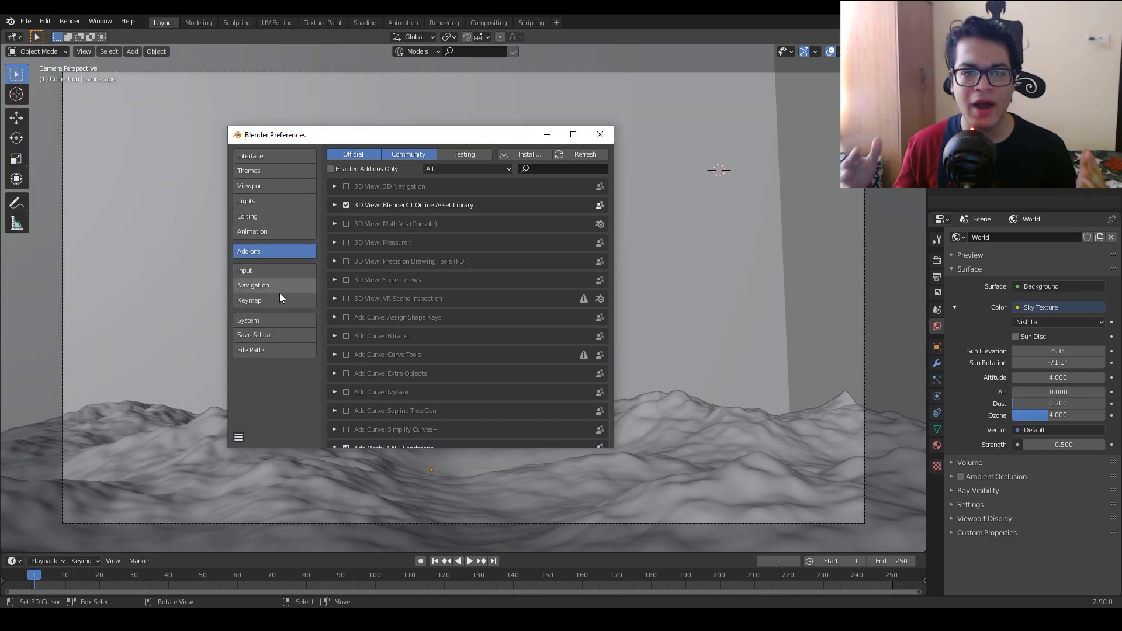
text(blender)
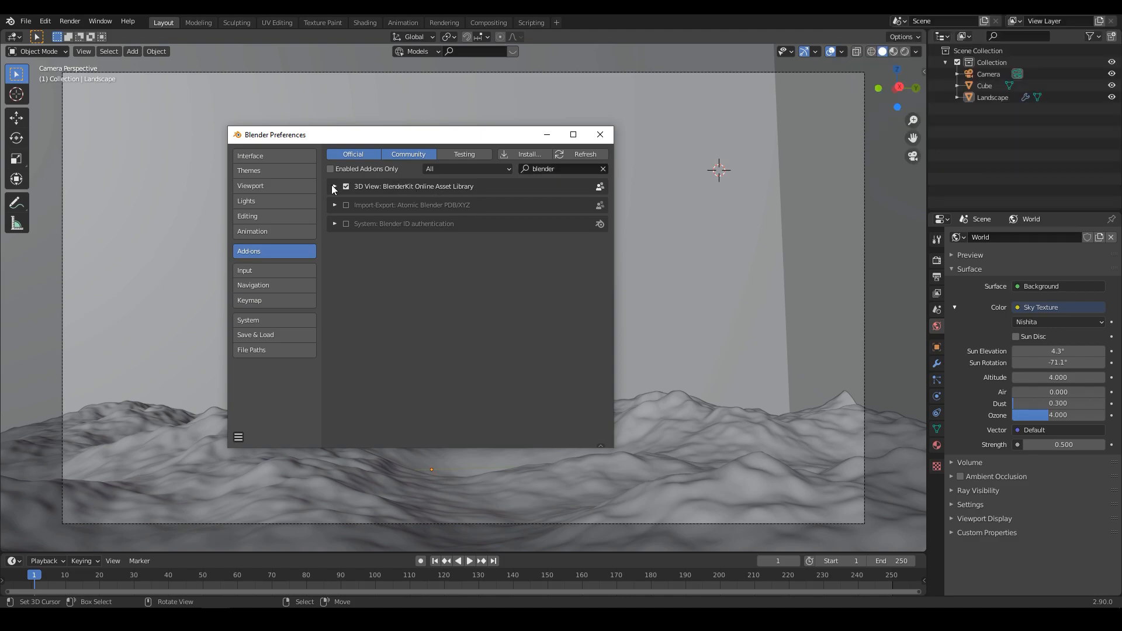
click(402, 183)
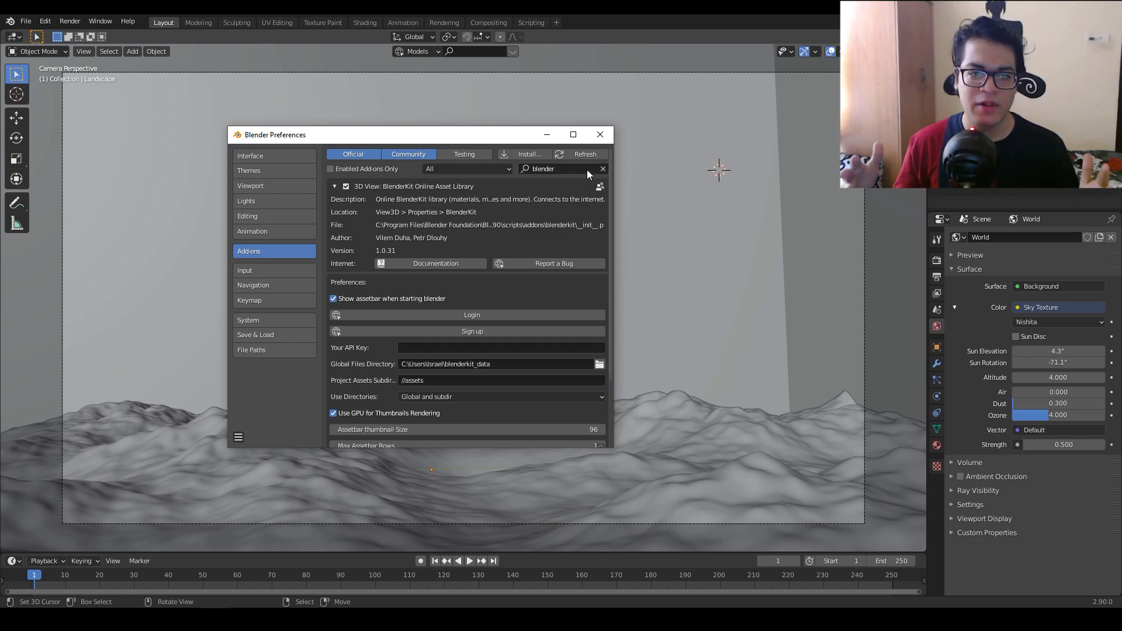
click(600, 136)
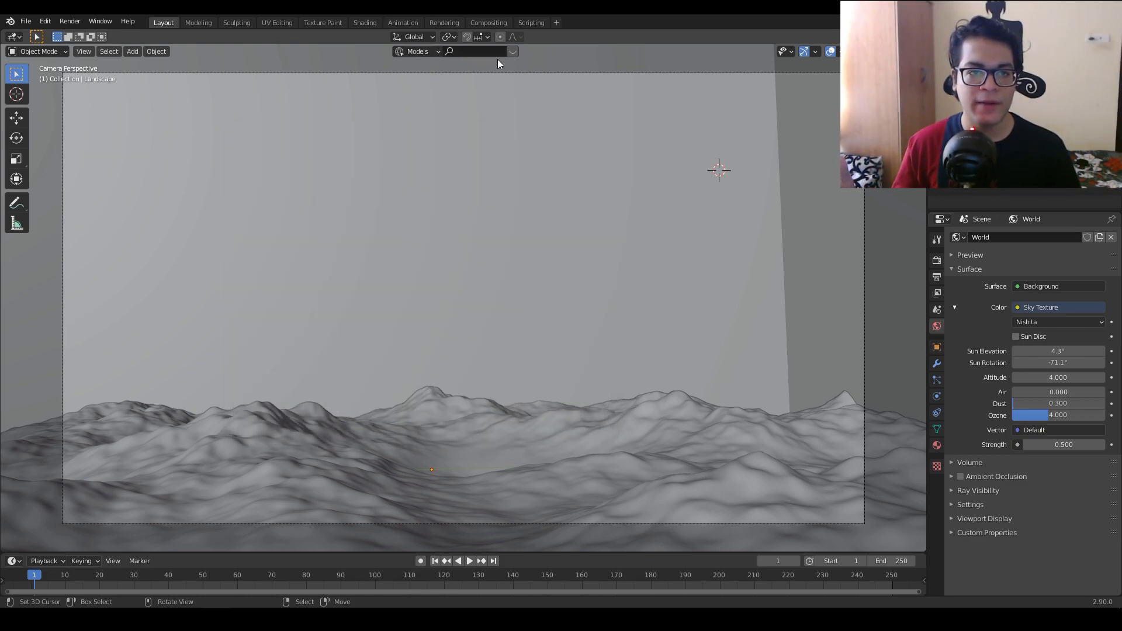
Browse the BlenderKit models, search for "craft" and add the Gemini Light Craft to the scene
click(515, 53)
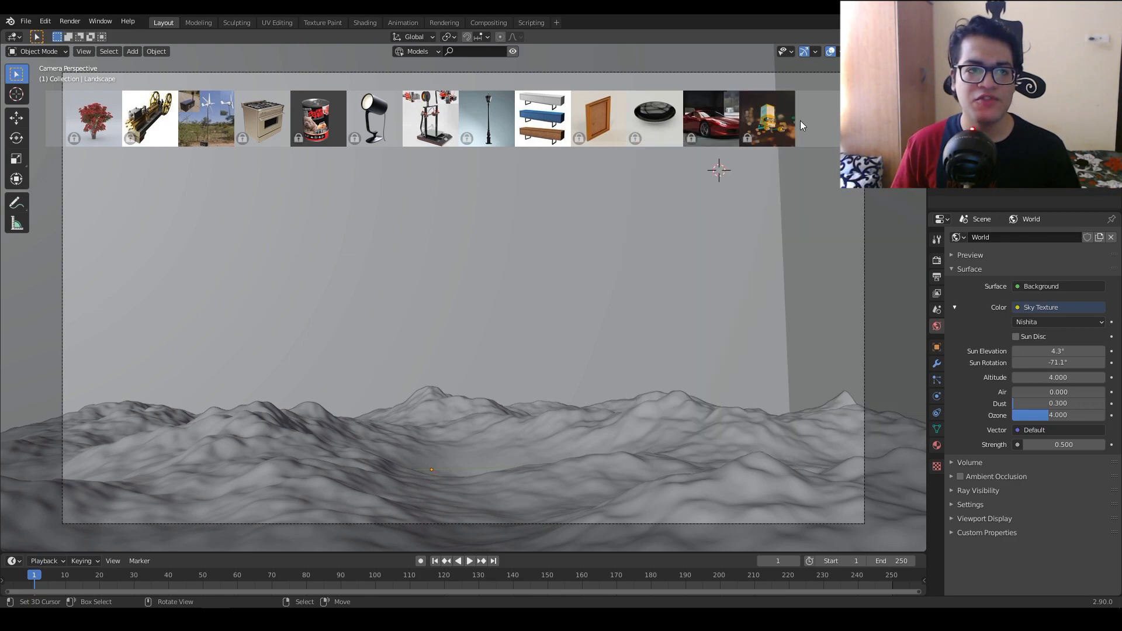
click(833, 132)
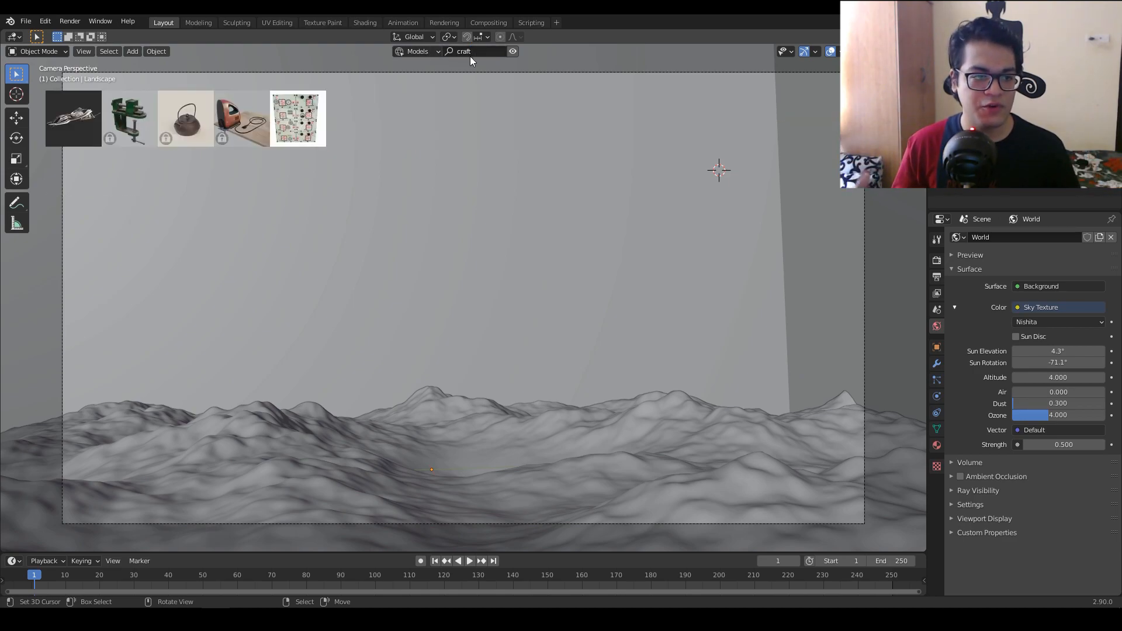
mouse_move(78, 122)
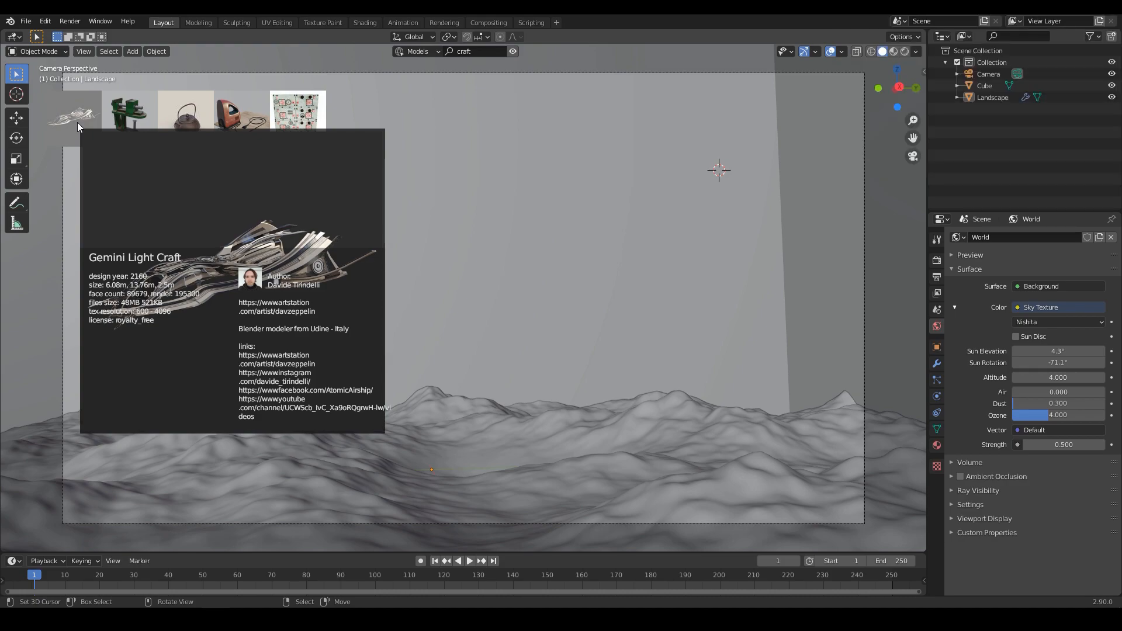
drag(77, 121, 751, 199)
scroll(731, 216, down, 6)
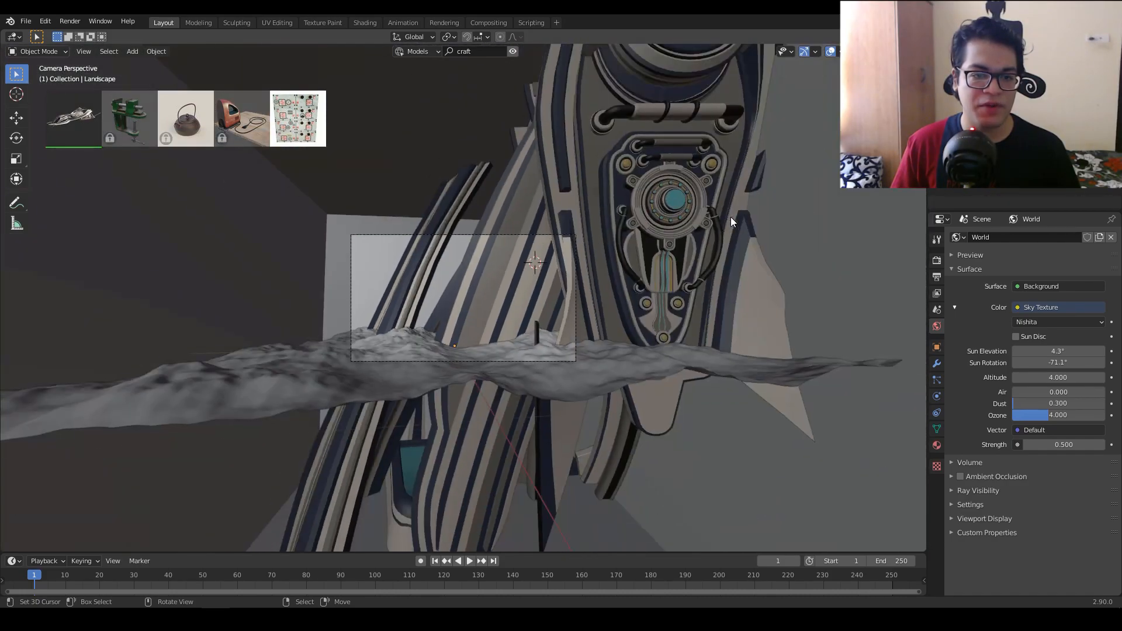
Rotate the Gemini Light Craft -90° about the Y axis and scale it by about 0.249
middle_drag(731, 216, 535, 205)
scroll(724, 219, down, 10)
click(499, 159)
middle_drag(461, 191, 776, 331)
text(ry-90)
key(Return)
key(s)
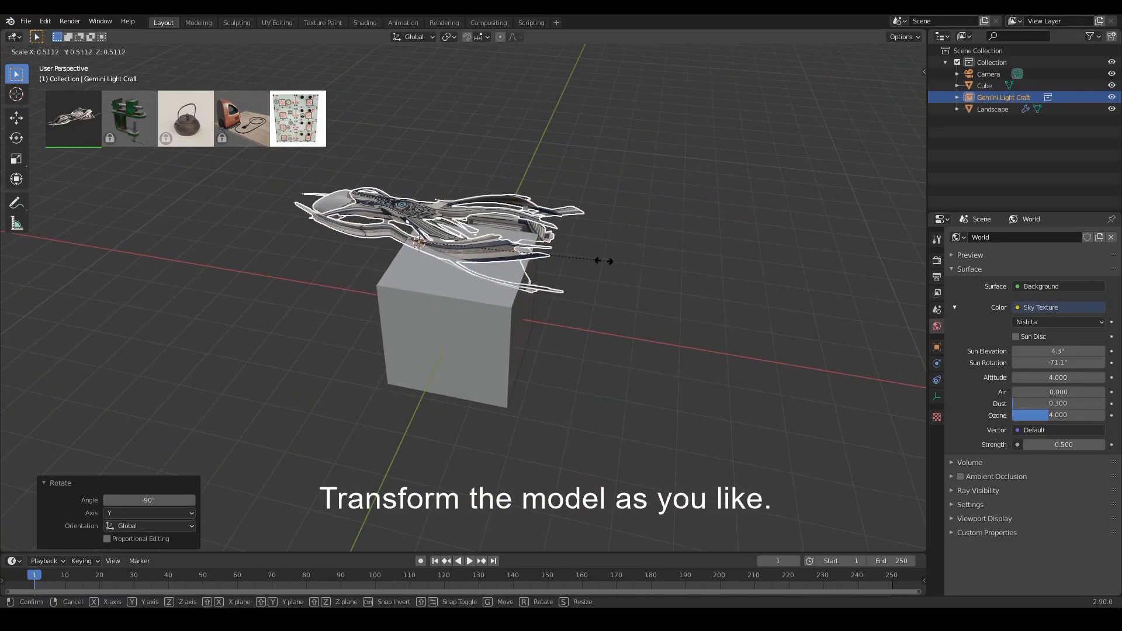
click(509, 248)
Move the craft about 0.43 m in X, -1.36 m in Y and 0.29 m in Z, and scale it by about 0.254
middle_drag(509, 248, 310, 367)
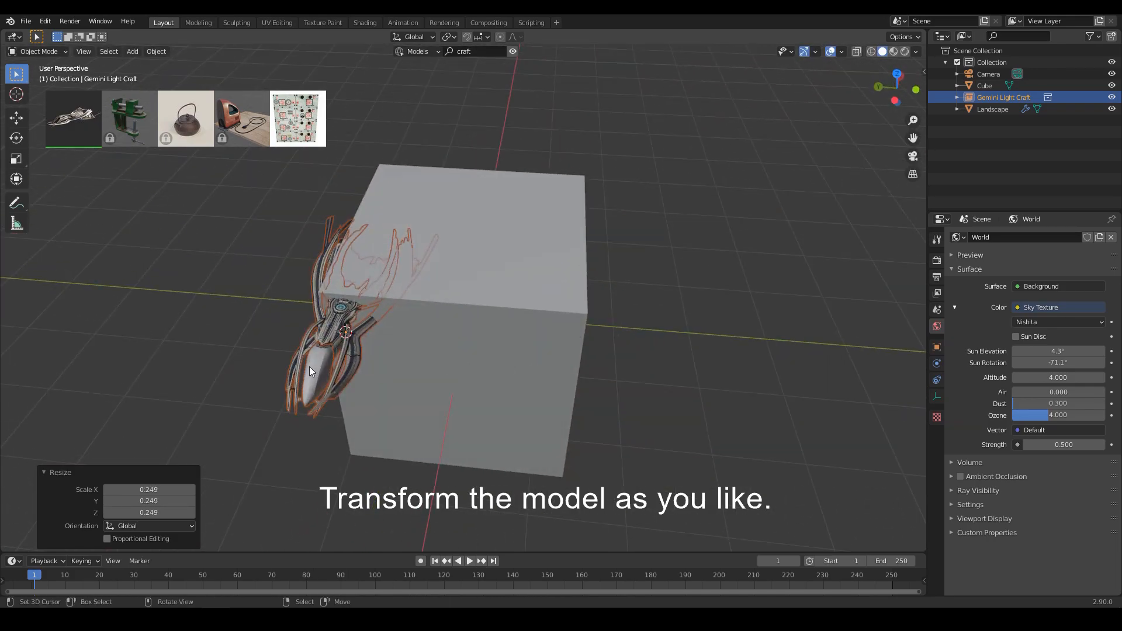
key(g)
click(453, 342)
middle_drag(602, 403, 401, 355)
scroll(401, 356, up, 5)
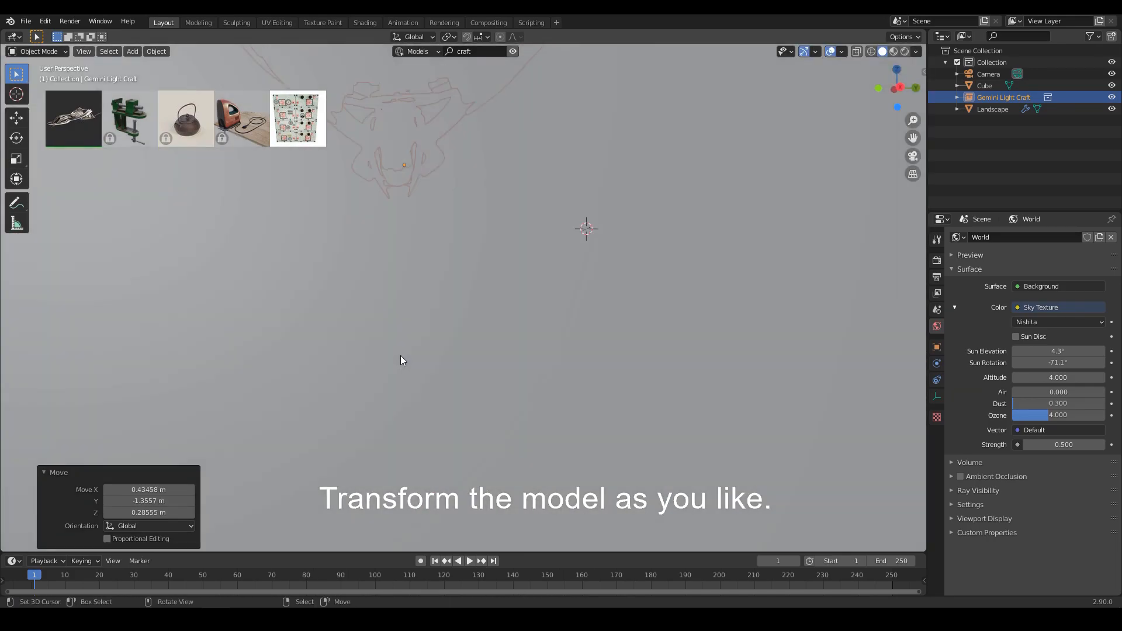
key(KP_0)
key(s)
click(469, 235)
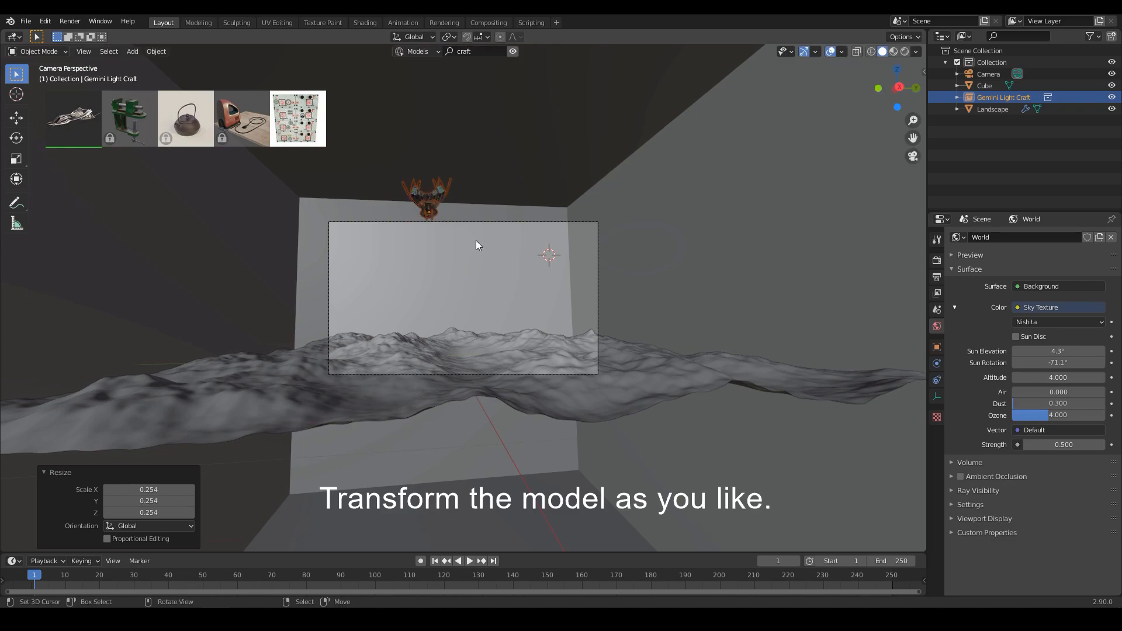
Move the craft into the camera frame above the mountains and scale it by about 1.88
scroll(469, 236, up, 3)
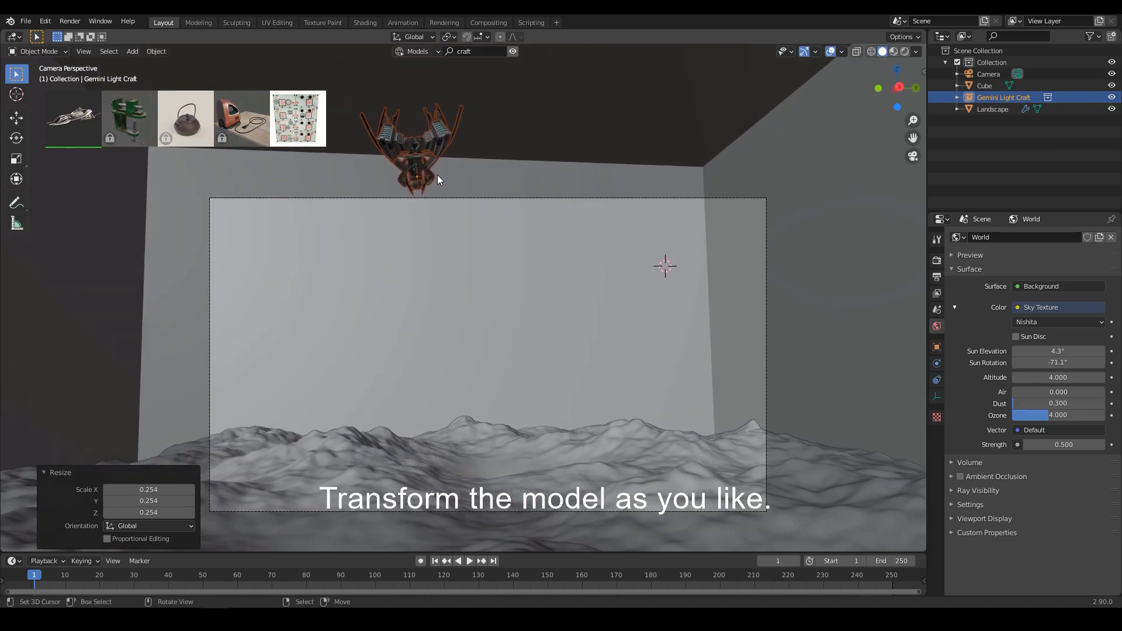
key(g)
click(503, 383)
key(s)
click(604, 379)
Turn the craft about the Z axis until it is nearly side-on to the camera, and tilt it about 12.7° in the view
key(r)
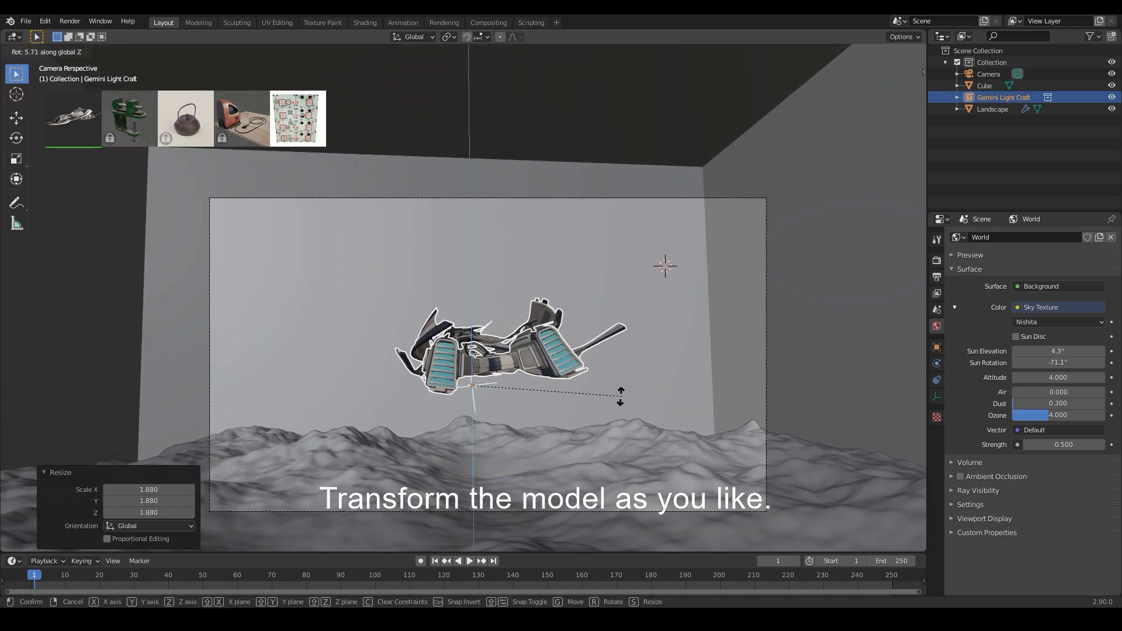
click(678, 172)
key(r)
click(604, 367)
key(r)
click(575, 427)
Shrink the craft, shift it about 0.10 m in Y and 0.05 m in Z, and adjust its tilt with a trackball rotation
key(s)
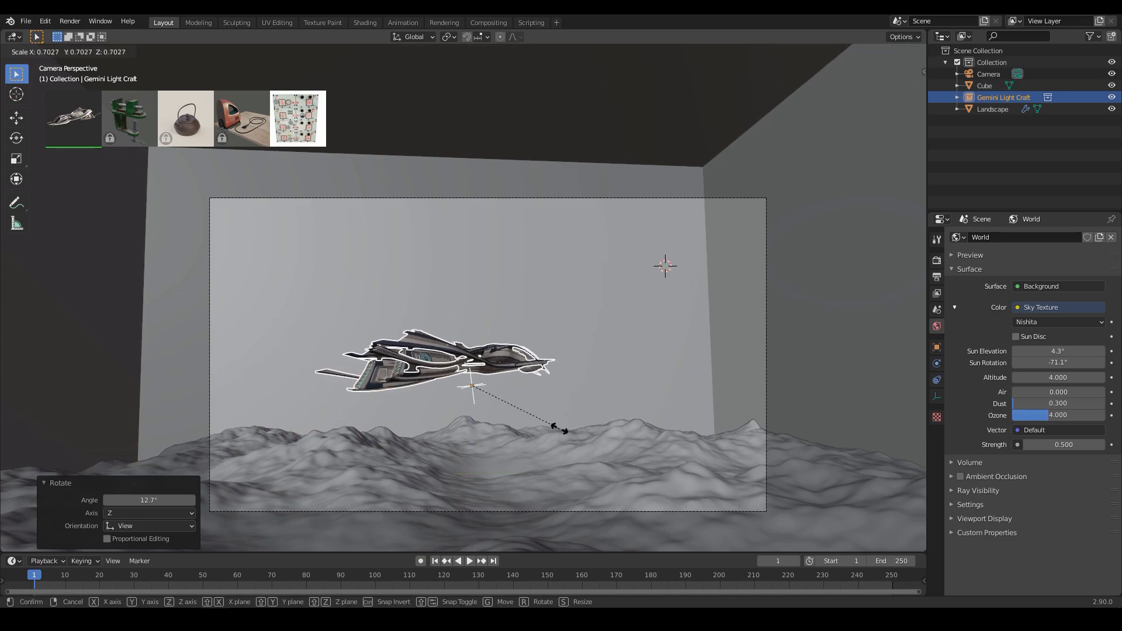
click(523, 412)
key(g)
click(536, 388)
key(r)
key(r)
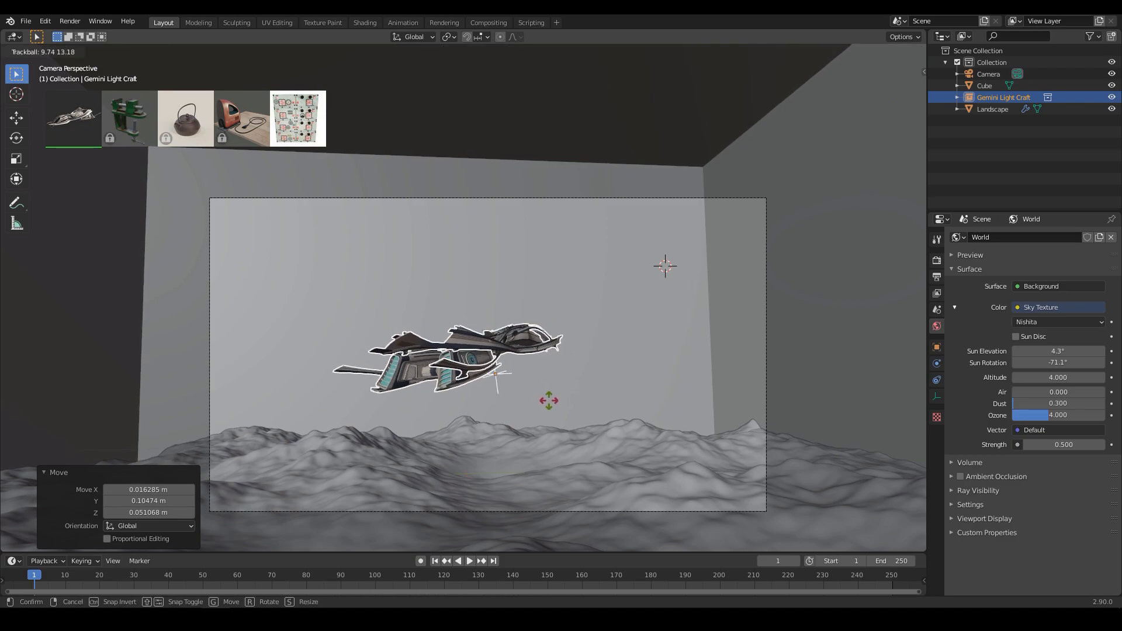
click(539, 396)
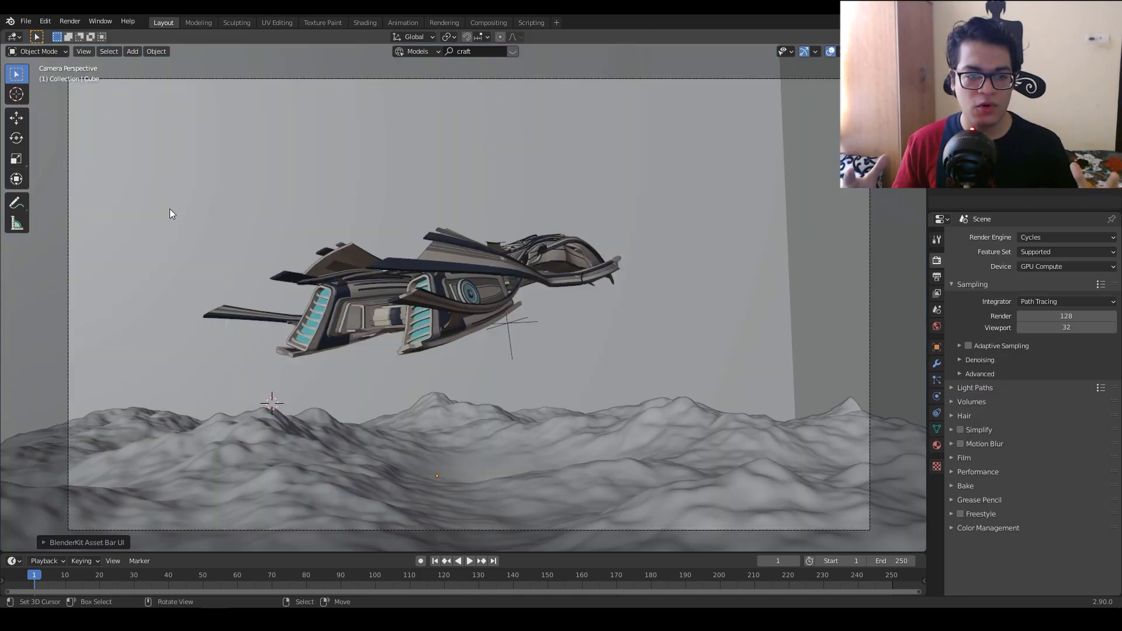
Add a second A.N.T. landscape mesh and apply the Techno Cell preset to it
key(shift+a)
mouse_move(170, 209)
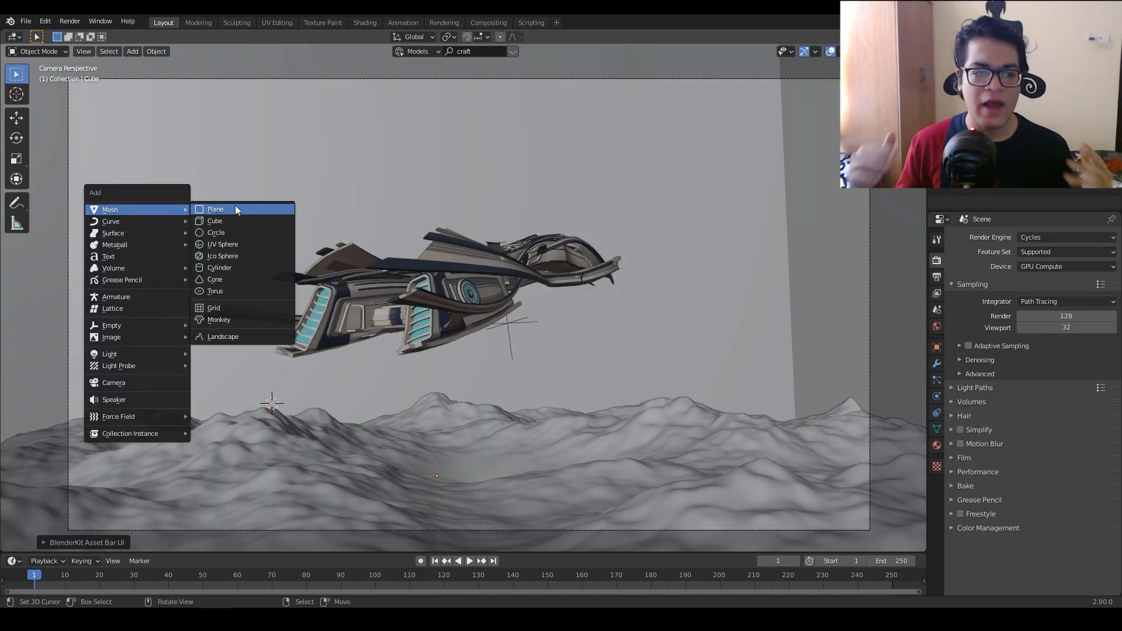
click(246, 337)
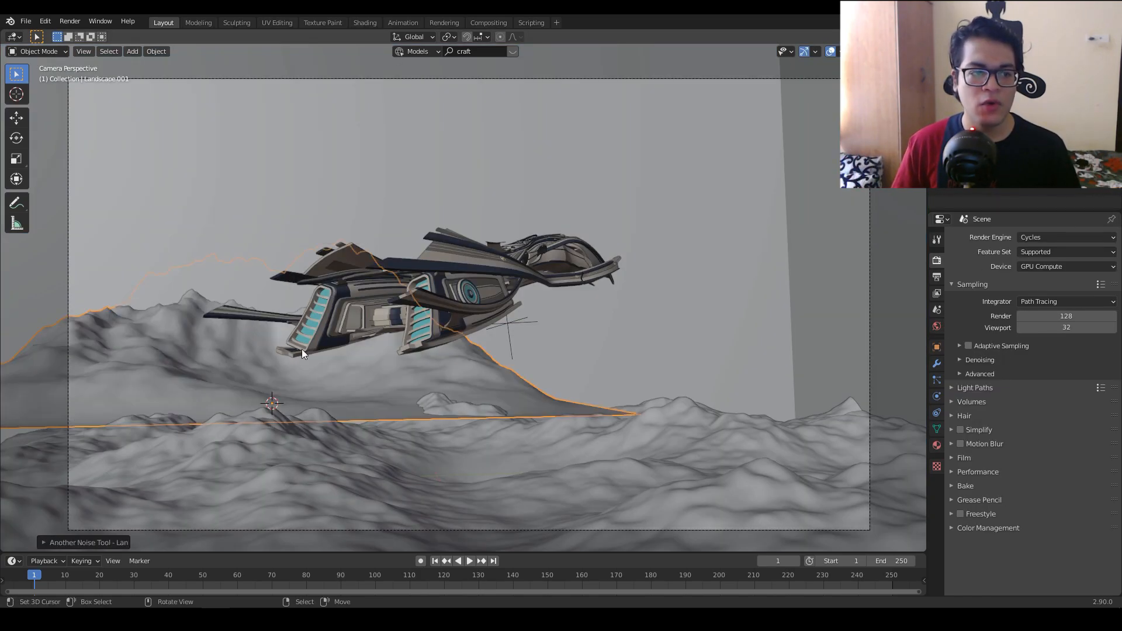
click(104, 540)
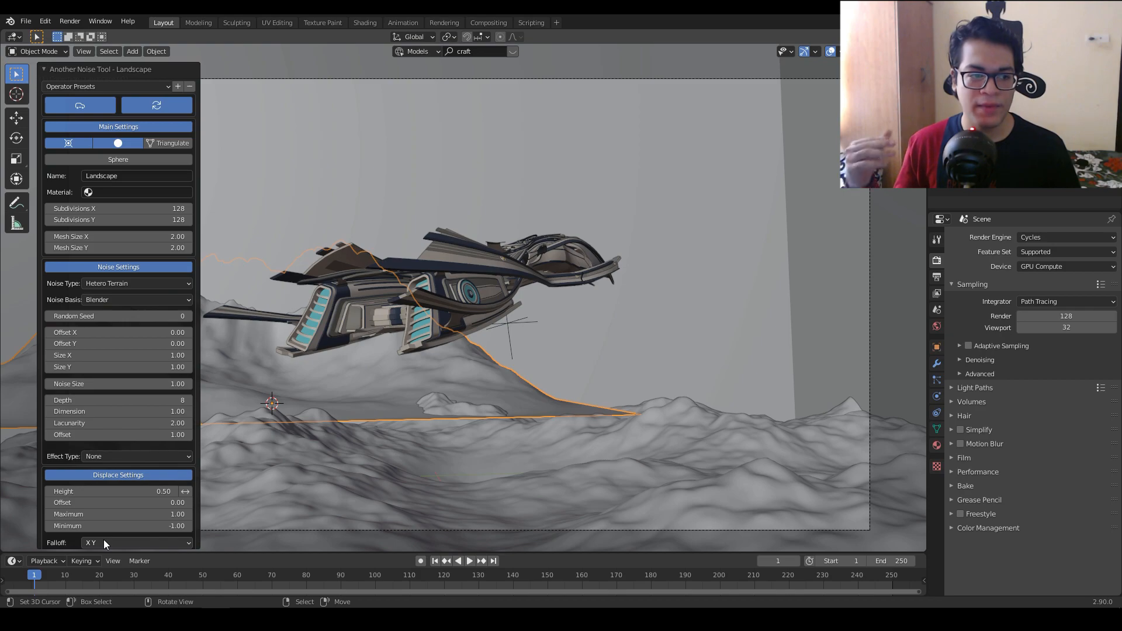
click(87, 89)
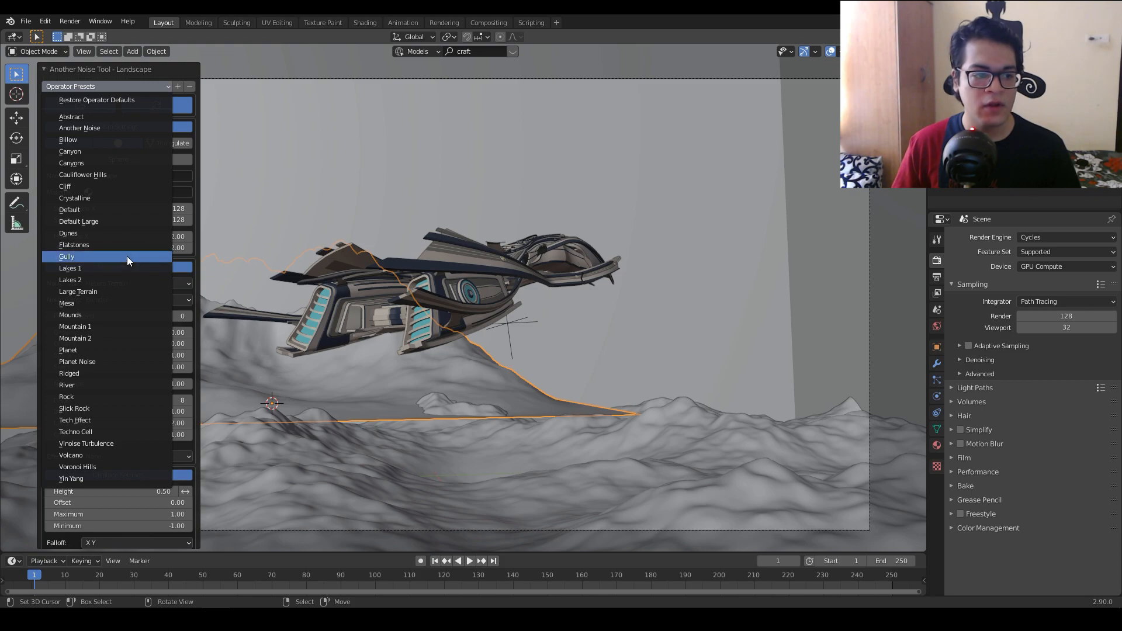
click(116, 429)
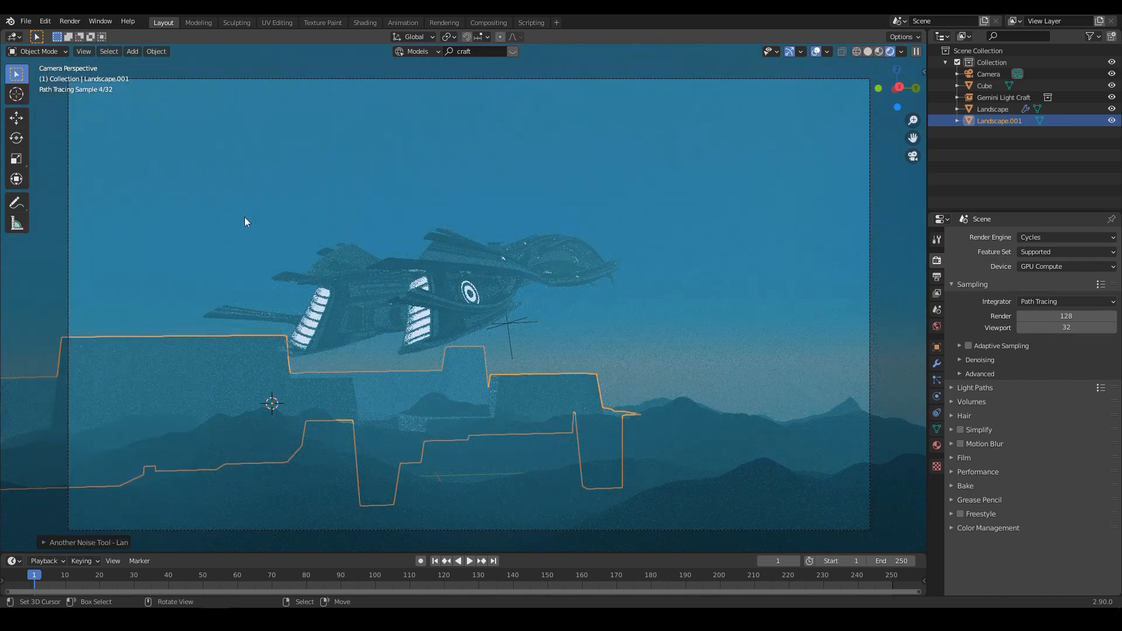
Assign the existing Material.001 to the new block-shaped landscape
right_click(244, 218)
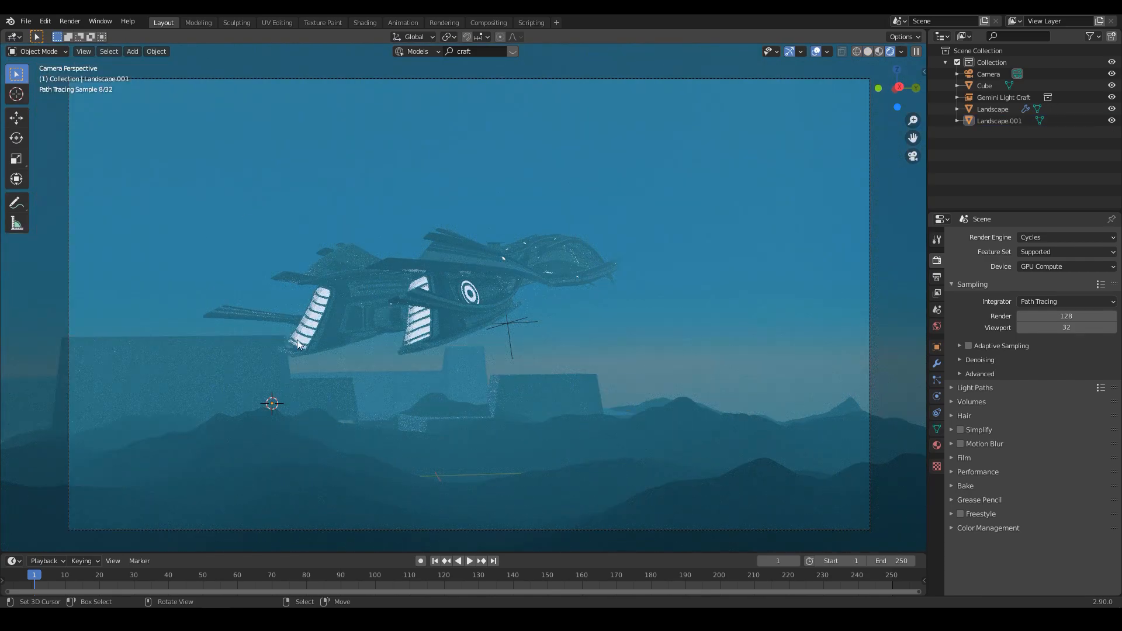
click(439, 378)
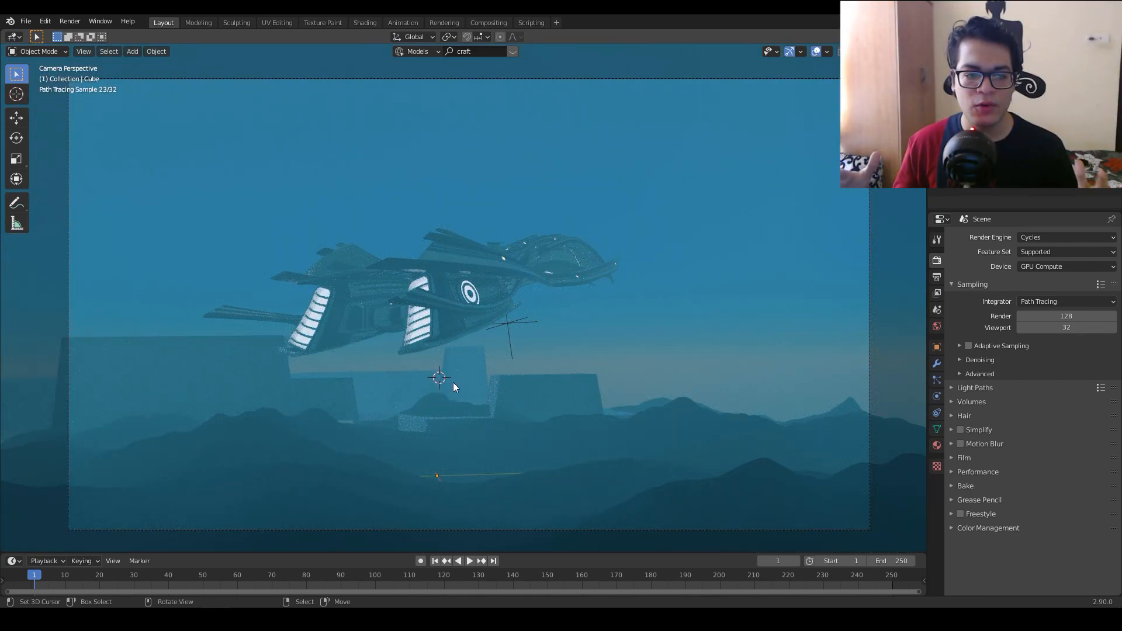
click(453, 382)
click(937, 445)
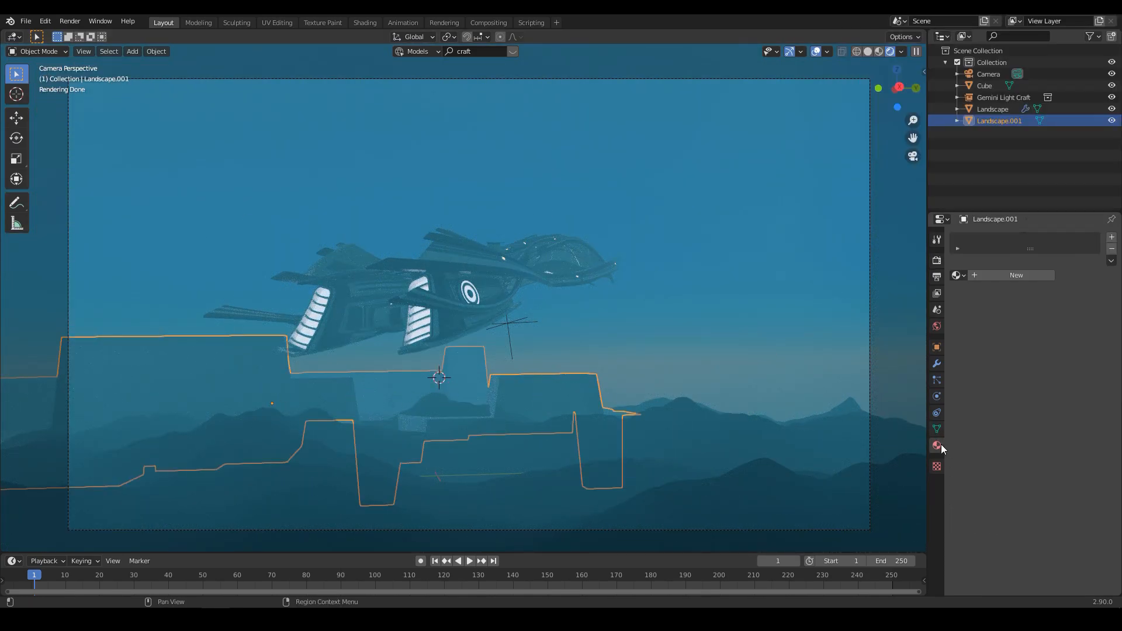
click(959, 276)
click(981, 307)
Scale the block landscape down and place it on the horizon at the left of the camera frame
key(s)
click(369, 394)
key(g)
click(305, 398)
key(s)
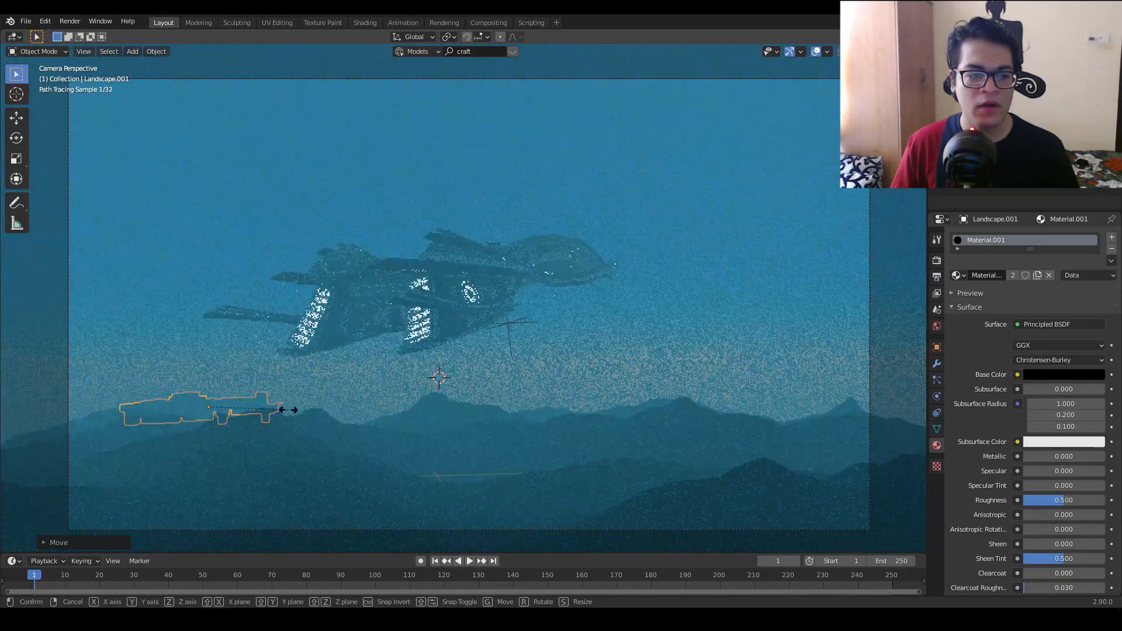
click(312, 382)
Trackball-rotate the block landscape, turn it about Z, and adjust its size and position along the left horizon
key(r)
key(r)
click(319, 375)
key(r)
key(z)
click(364, 346)
key(s)
click(398, 409)
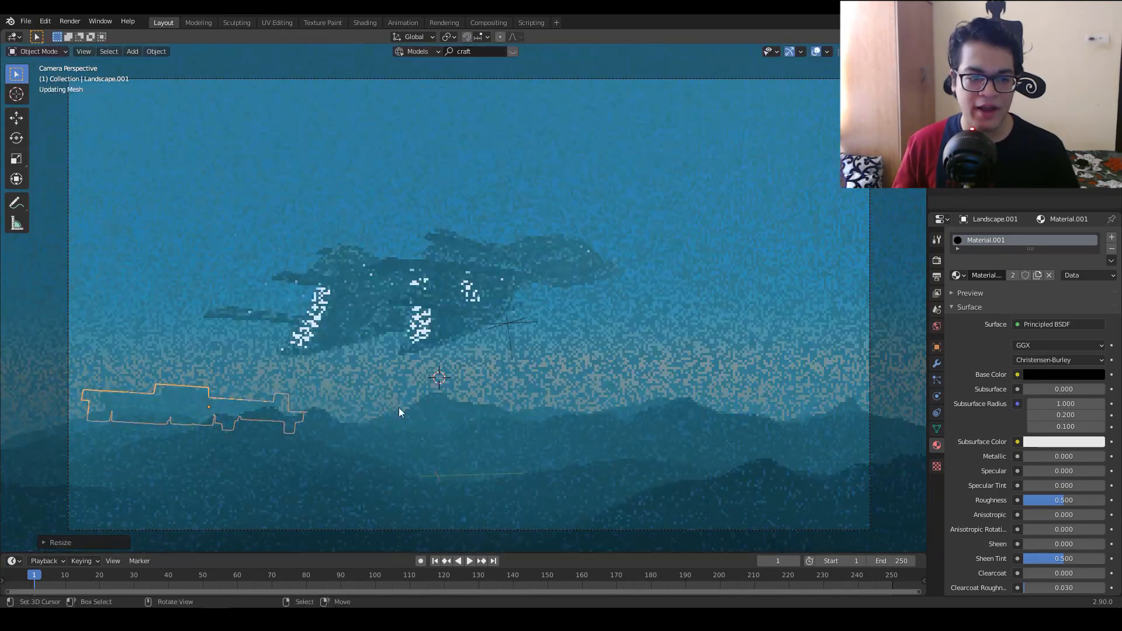
key(g)
click(373, 394)
Duplicate the block landscape toward the middle of the horizon, then scale and rotate the copy
key(alt+a)
right_click(258, 409)
key(shift+d)
click(478, 409)
key(s)
click(512, 408)
key(r)
key(y)
click(442, 426)
Duplicate the block landscape once more and position the copy on the horizon at the right of the camera frame
key(alt+a)
right_click(322, 399)
key(shift+d)
click(721, 396)
key(alt+a)
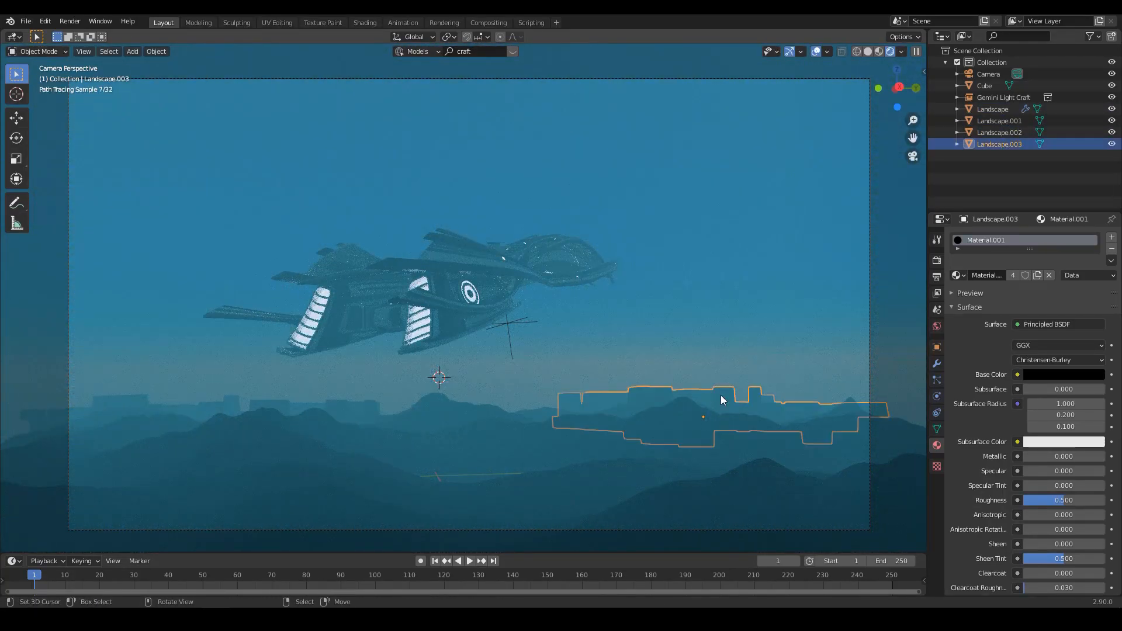
right_click(721, 396)
key(g)
click(799, 396)
key(alt+a)
Add another A.N.T. landscape mesh for the foreground and apply the Tech Effect preset
key(shift+a)
mouse_move(231, 139)
click(281, 262)
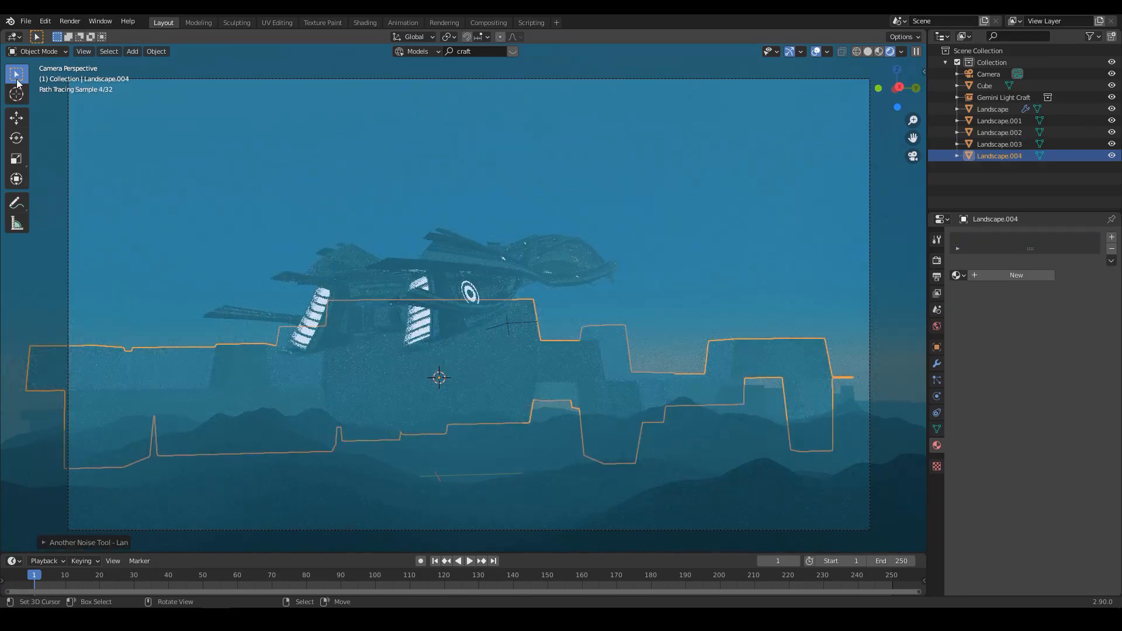
click(71, 544)
click(105, 86)
click(99, 422)
Rotate the new Tech Effect landscape about the Y axis and scale it down
key(s)
key(y)
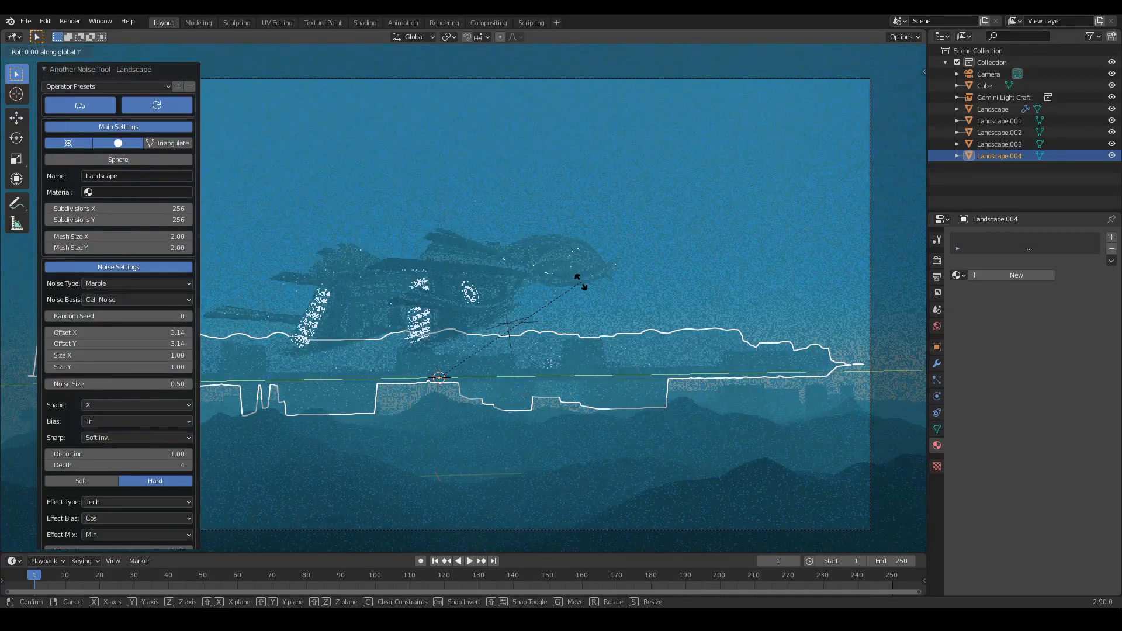
click(585, 292)
key(s)
click(546, 376)
Move the Tech Effect landscape to the lower-right foreground, rescale it and rotate it about -29.2° in the view
key(g)
key(x)
click(894, 397)
key(s)
click(821, 447)
key(r)
click(822, 475)
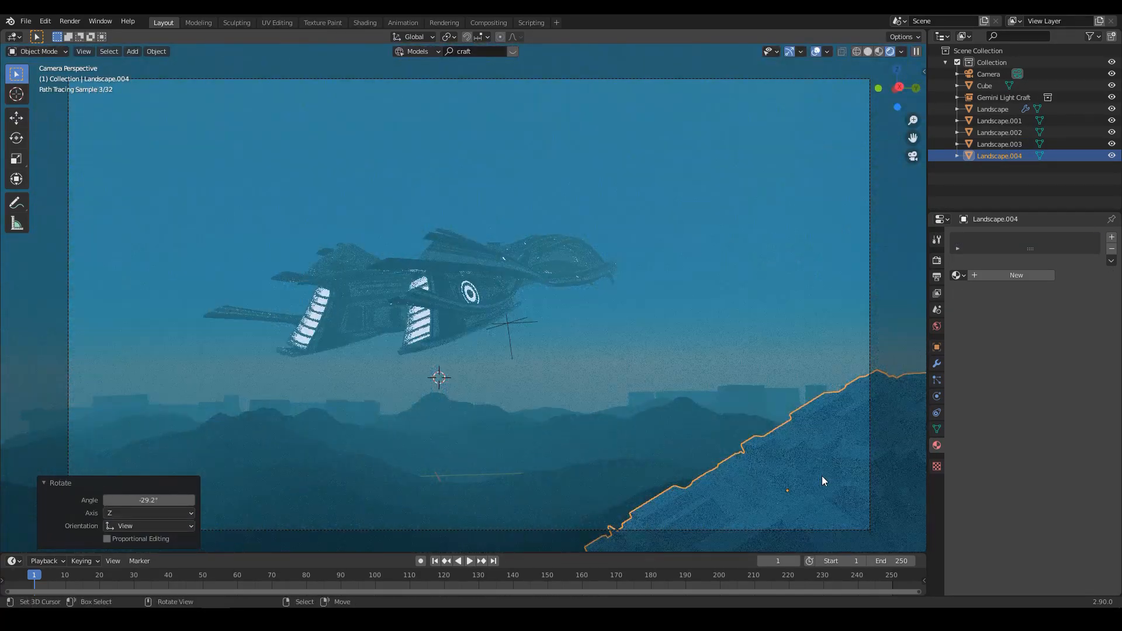
Shift the foreground landscape lower in the right corner and reorient it with a trackball rotation
key(g)
click(867, 512)
key(alt+a)
right_click(862, 512)
key(r)
key(r)
click(818, 497)
key(g)
click(820, 517)
Rotate the foreground landscape closer to level and reposition it, adjusting its height along Z
scroll(820, 517, down, 1)
key(r)
click(847, 465)
key(g)
click(766, 403)
key(g)
key(z)
click(798, 398)
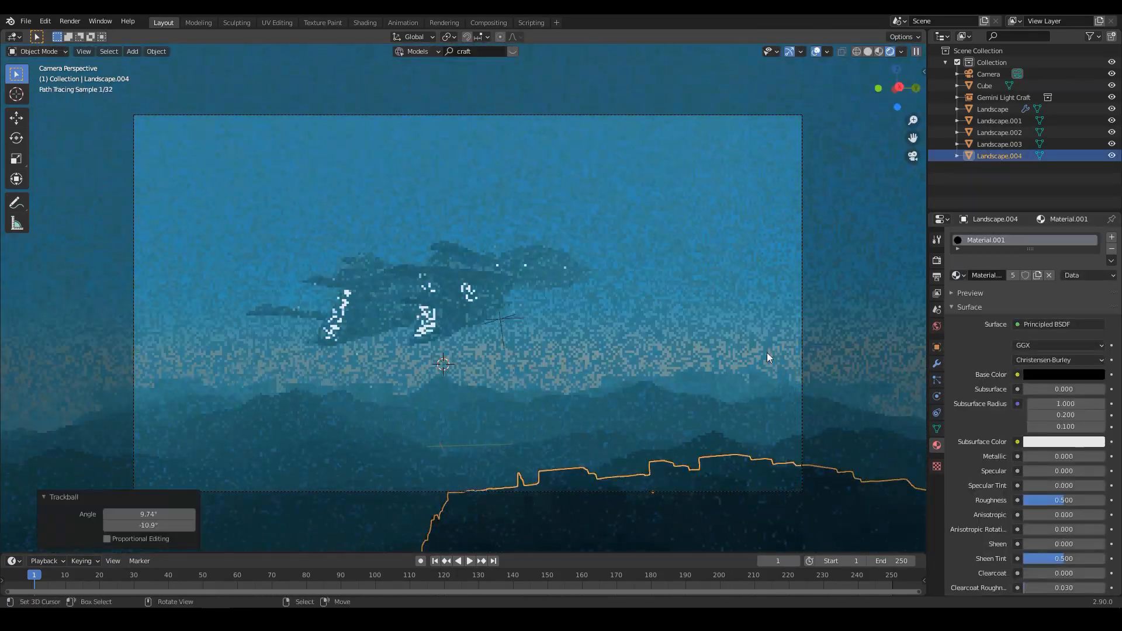
Reposition the foreground landscape along the Y, Z and X axes so it fills the lower-right corner of the frame
key(g)
key(y)
click(610, 474)
key(g)
key(z)
click(626, 395)
key(g)
key(x)
click(605, 484)
key(g)
key(y)
click(782, 466)
Stretch the lower-right foreground landscape along the Z axis
key(alt+a)
right_click(690, 484)
right_click(690, 484)
key(s)
key(z)
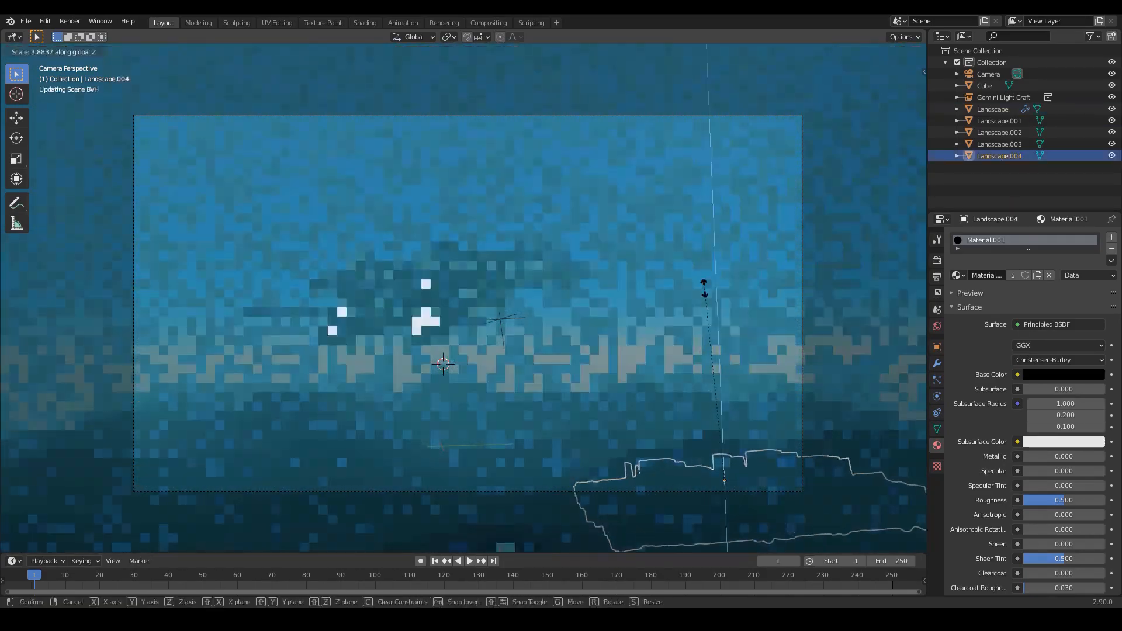
click(703, 299)
Duplicate the foreground landscape to the lower-left corner of the frame and mirror the copy along Y
key(alt+a)
right_click(713, 486)
right_click(713, 485)
key(shift+d)
click(214, 496)
key(ctrl+m)
key(y)
click(431, 458)
Rotate the lower-left foreground landscape and reposition it along the Z and X axes in the camera frame
key(r)
click(423, 502)
key(alt+a)
right_click(250, 457)
key(g)
key(z)
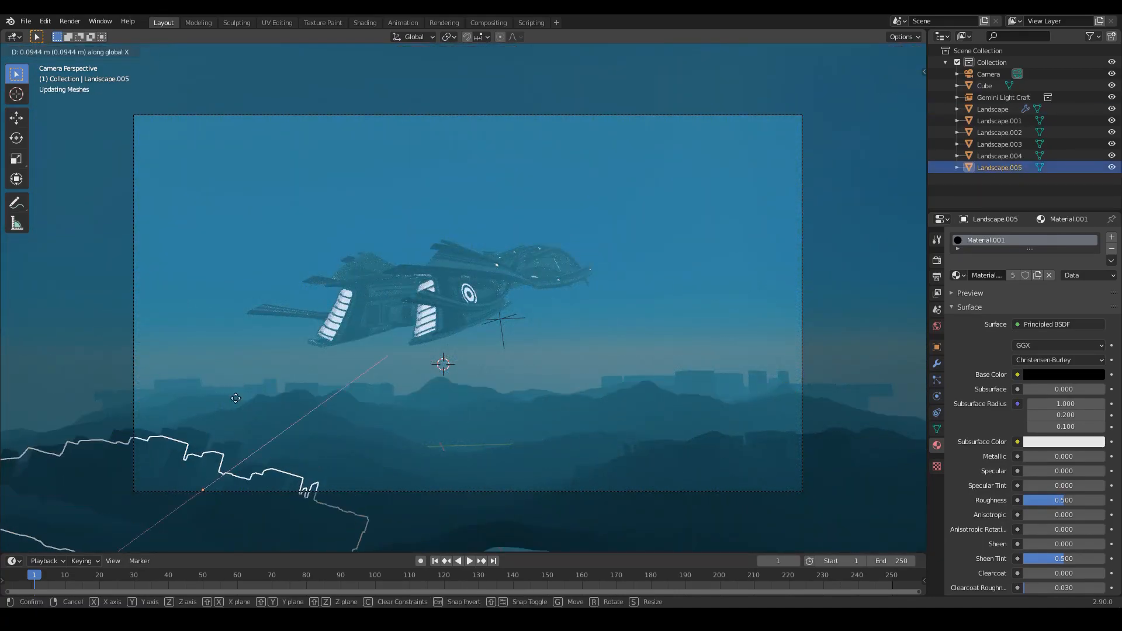
click(251, 401)
Shift the lower-left foreground landscape along the Y axis, deselect it, and save the project file
click(44, 472)
key(g)
key(y)
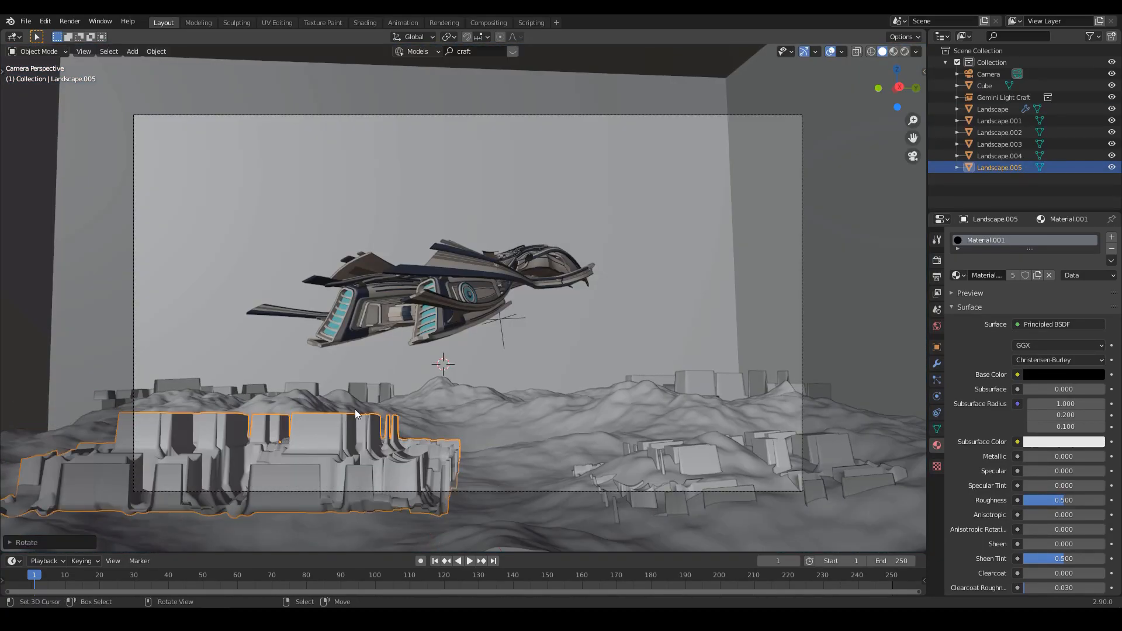
click(323, 411)
key(alt+a)
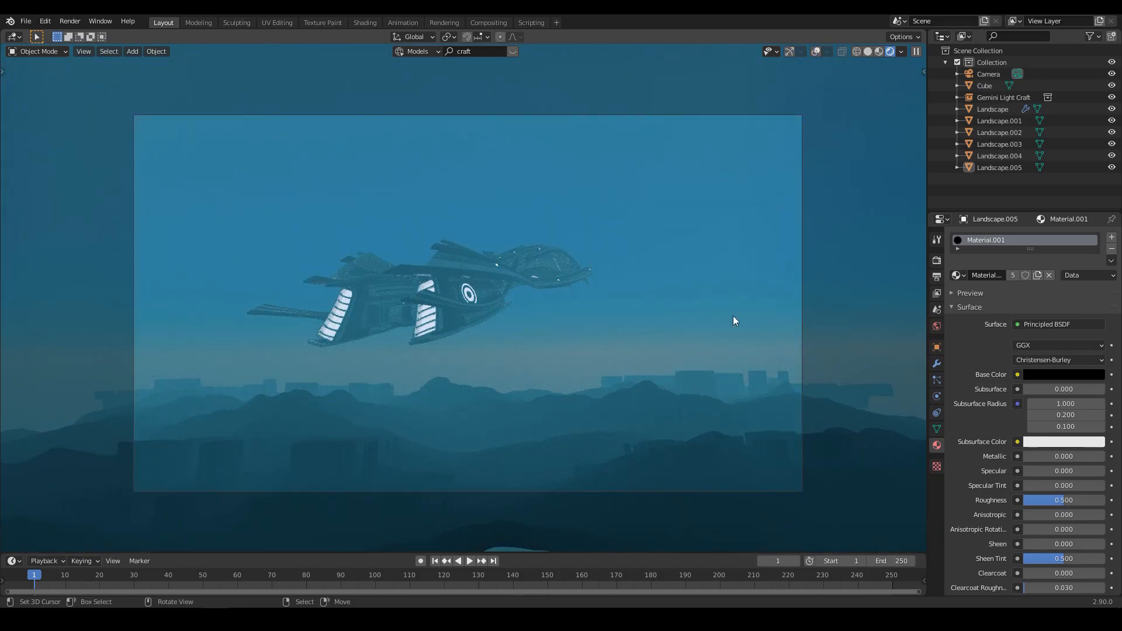
key(ctrl+s)
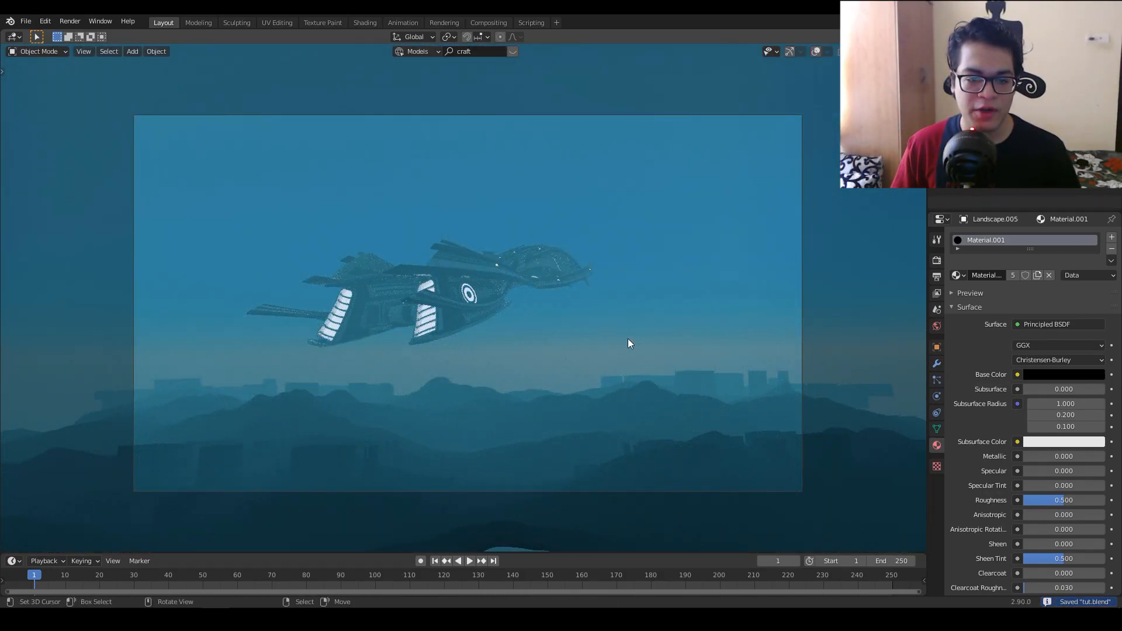